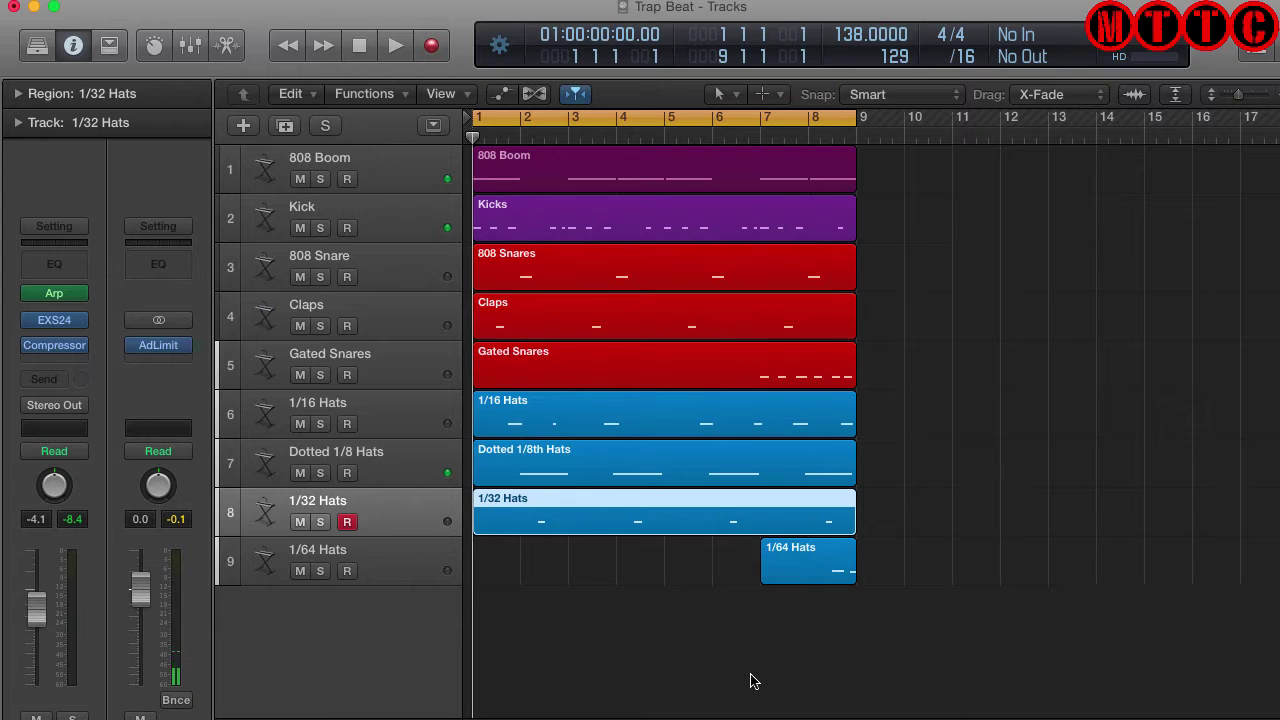
# Play the Trap Beat project to hear all nine drum tracks looping at 138 BPM.
pyautogui.press('space')
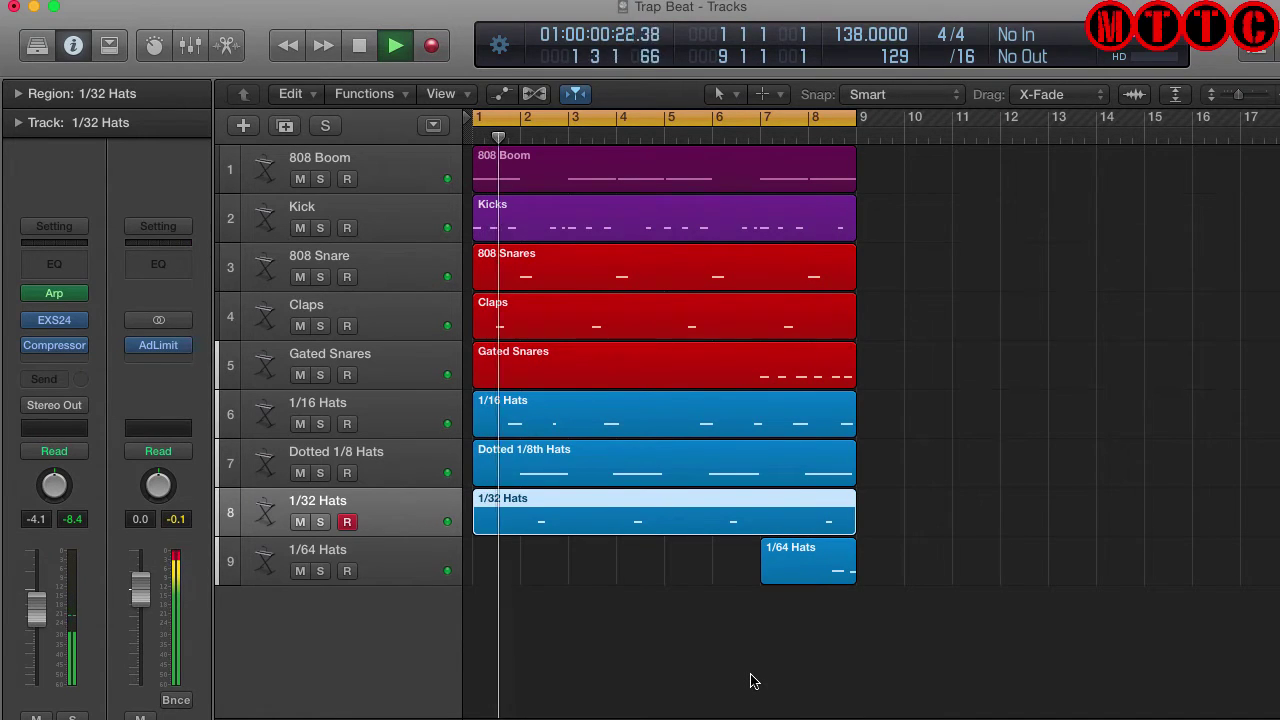
# Solo hi-hat tracks 6–9 and audition them, then stop and clear the solos.
pyautogui.press('space')
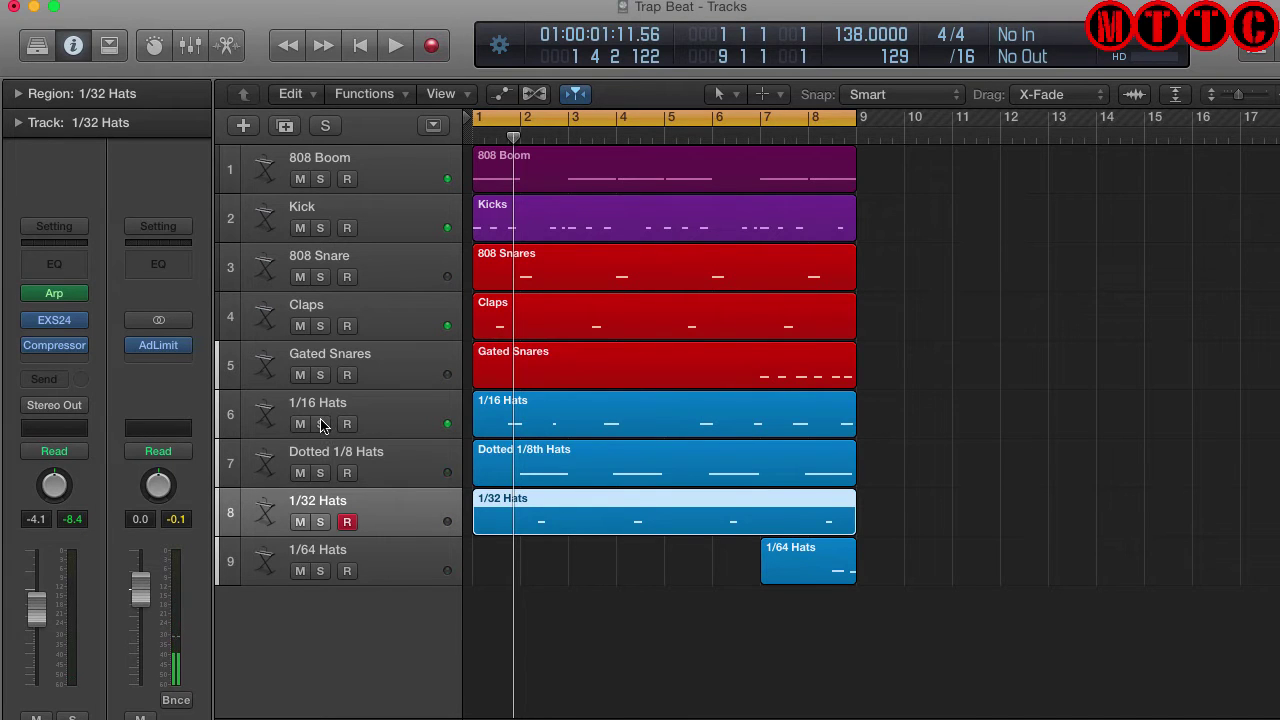
pyautogui.moveTo(321, 424); pyautogui.dragTo(320, 562)
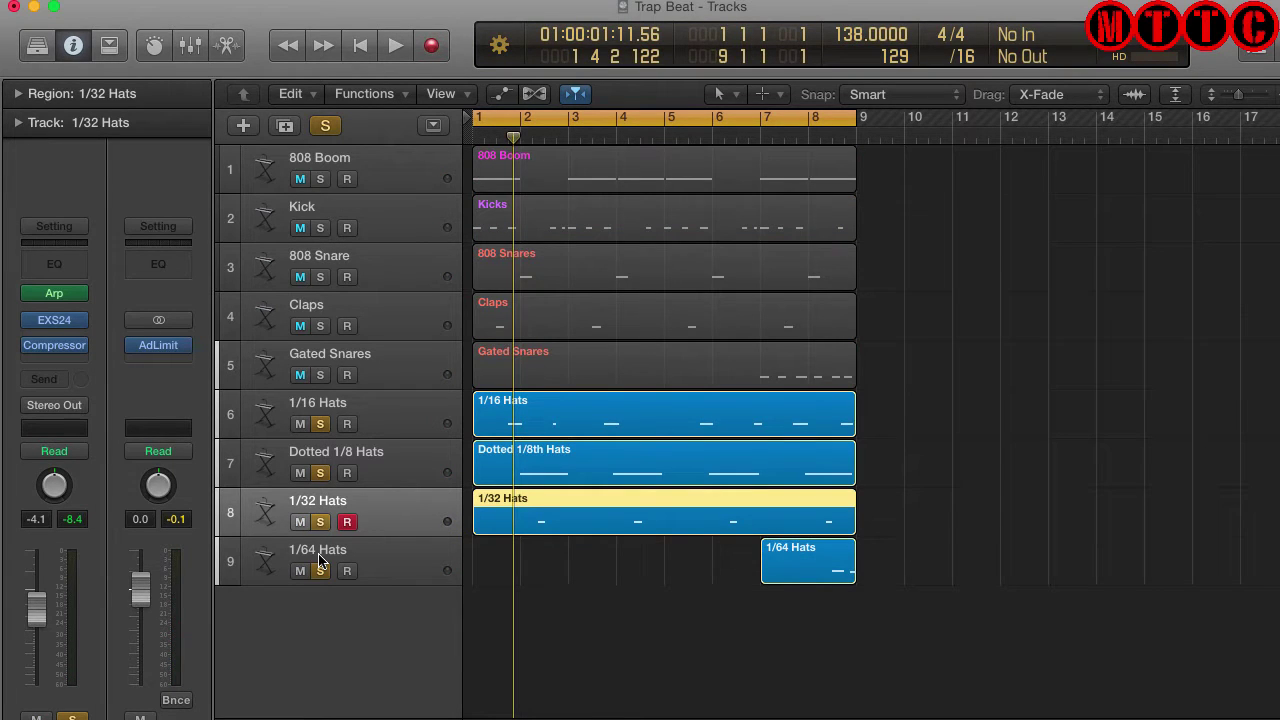
pyautogui.press('space')
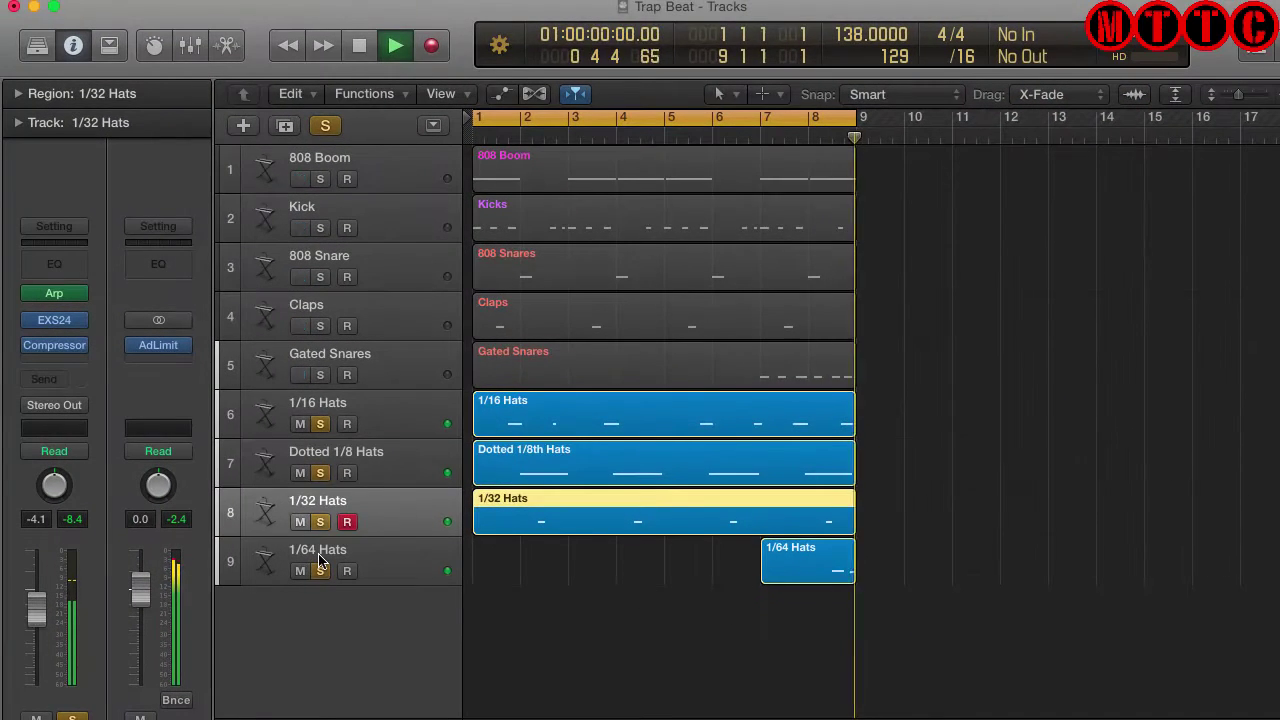
pyautogui.press('space')
pyautogui.click(397, 406)
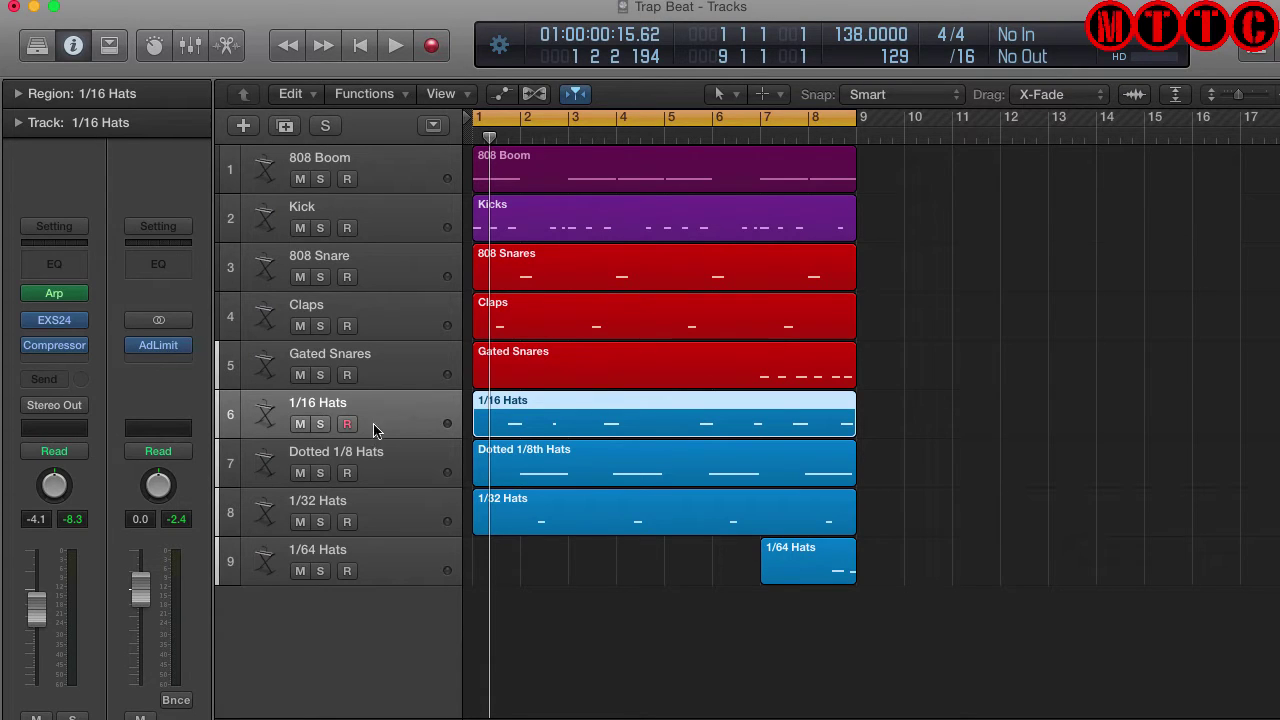
# Solo the 1/16 Hats track and play it back on its own.
pyautogui.click(321, 424)
pyautogui.press('space')
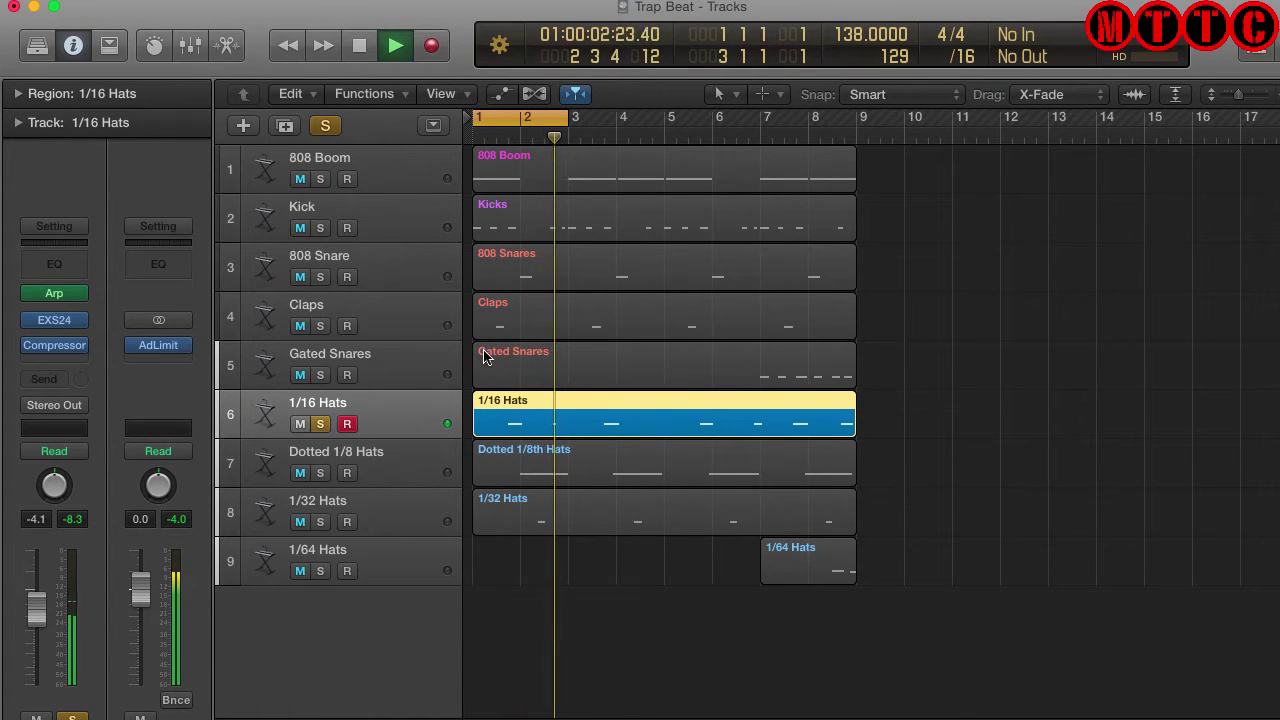
pyautogui.moveTo(53, 324)
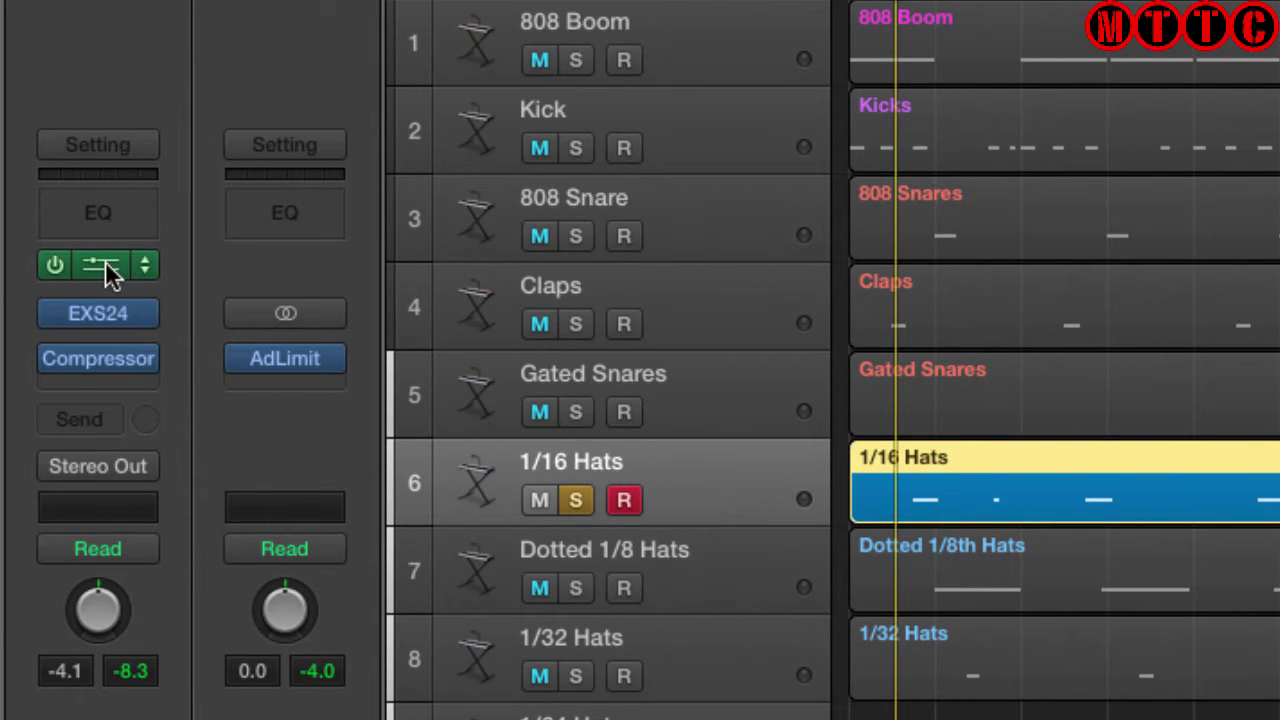
# Replace the 1/16 Hats Arpeggiator with a fresh one and move its window aside.
pyautogui.click(108, 272)
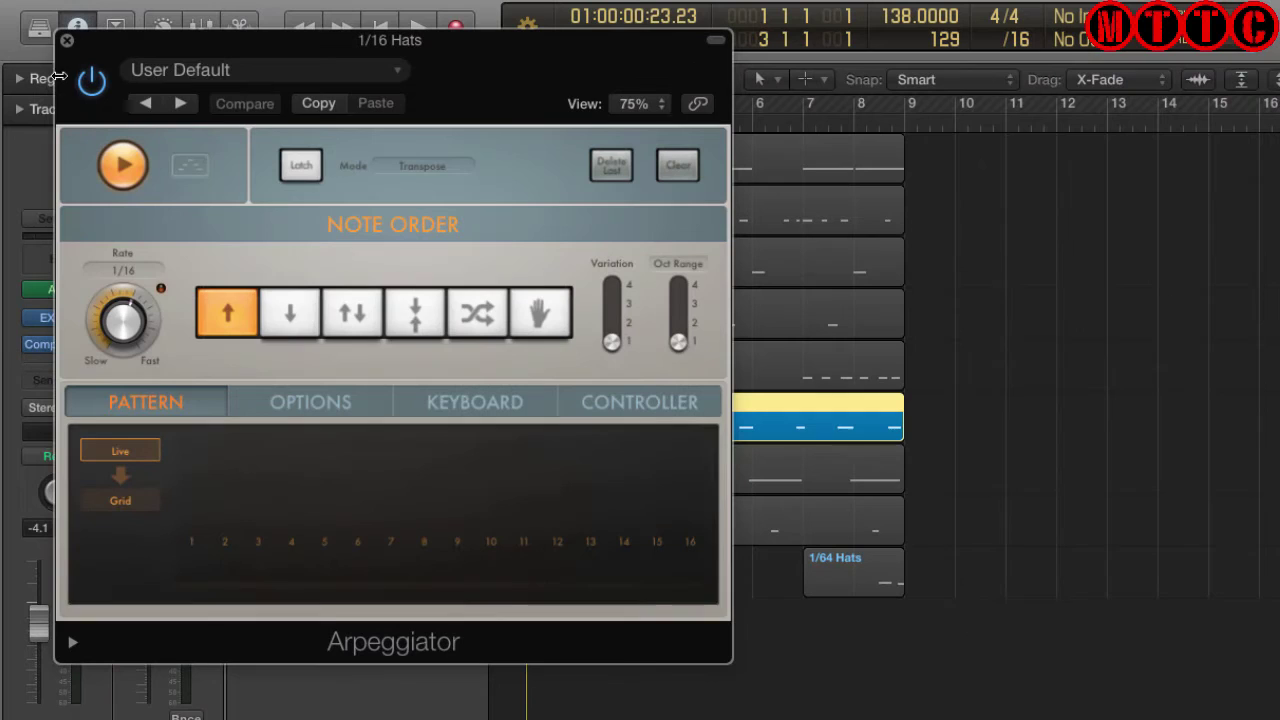
pyautogui.click(66, 40)
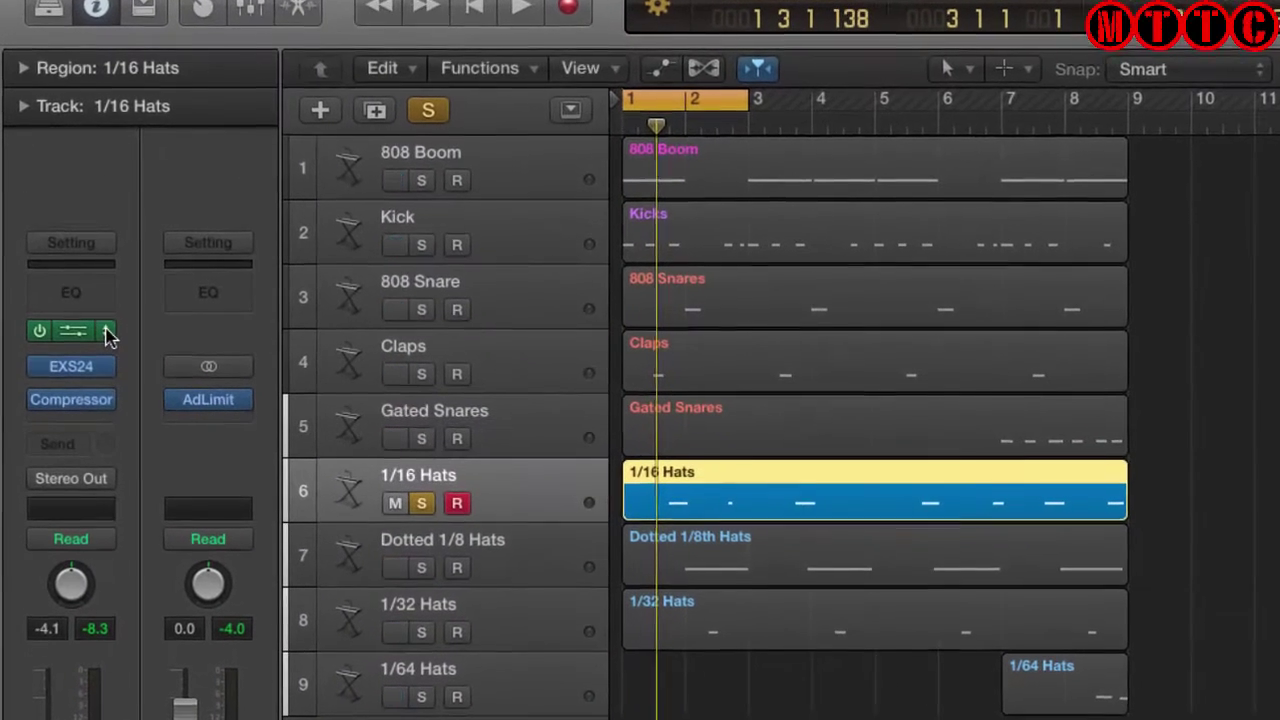
pyautogui.click(108, 334)
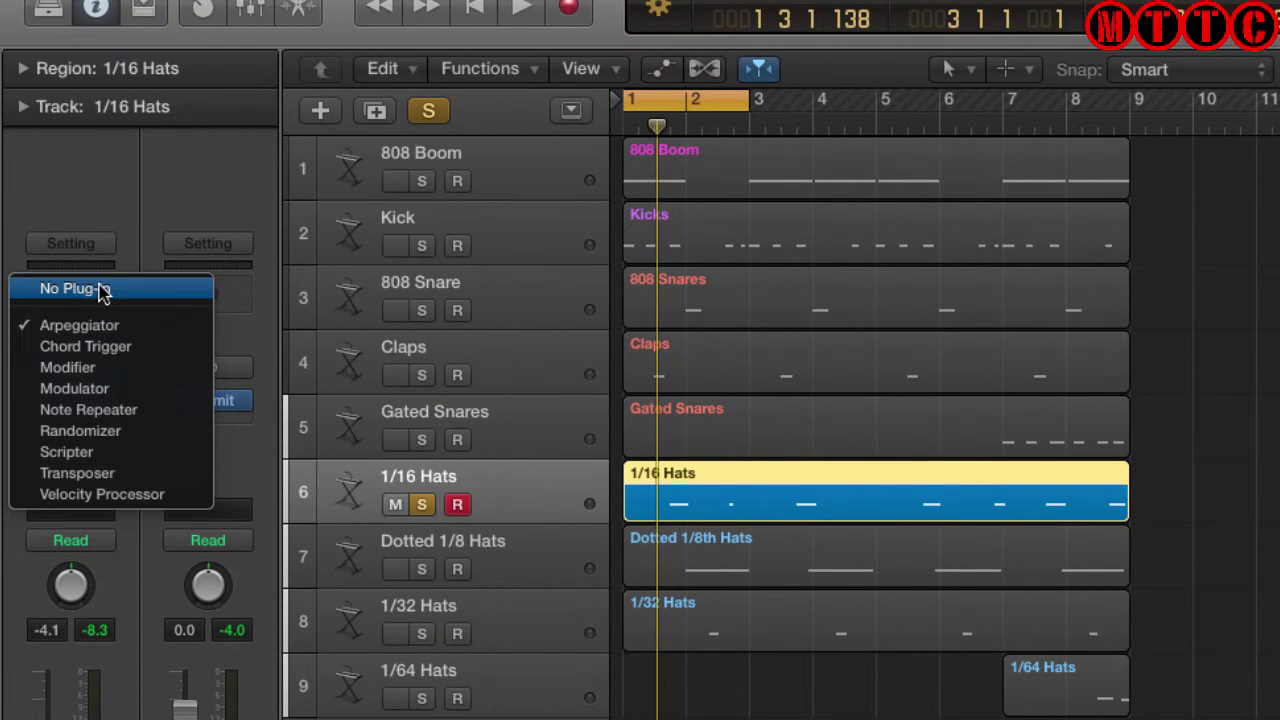
pyautogui.click(100, 289)
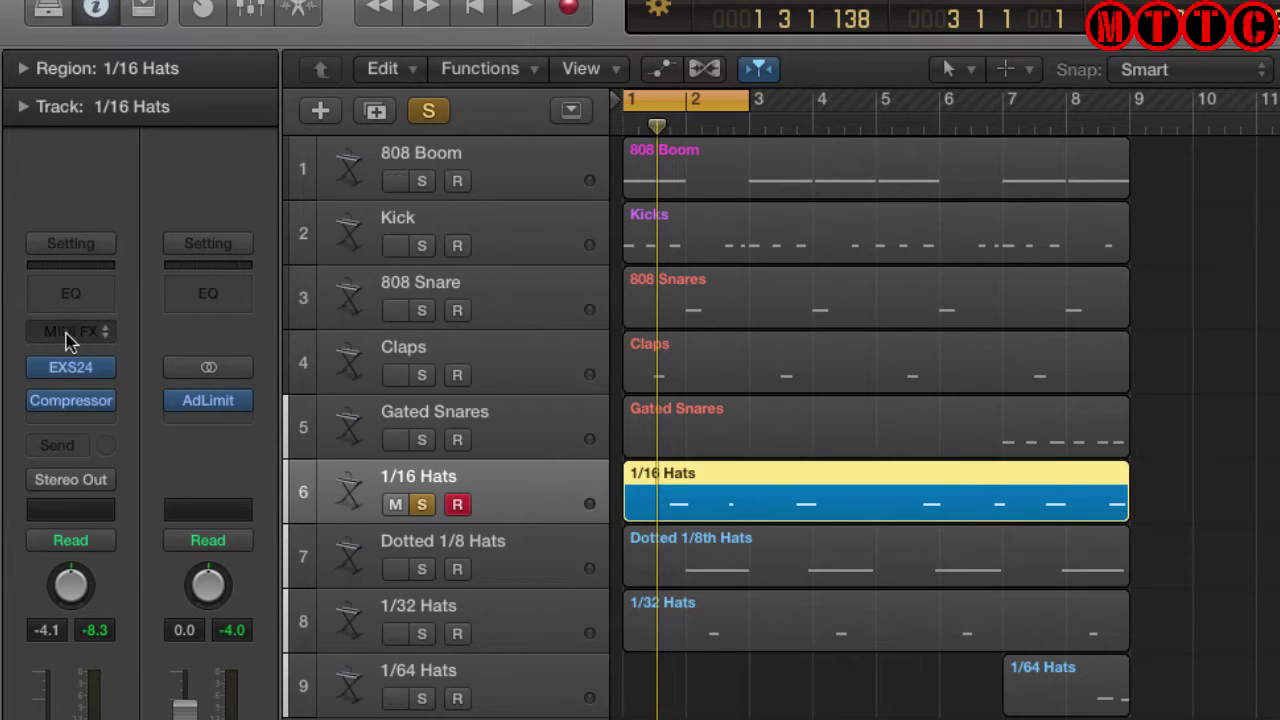
pyautogui.click(107, 334)
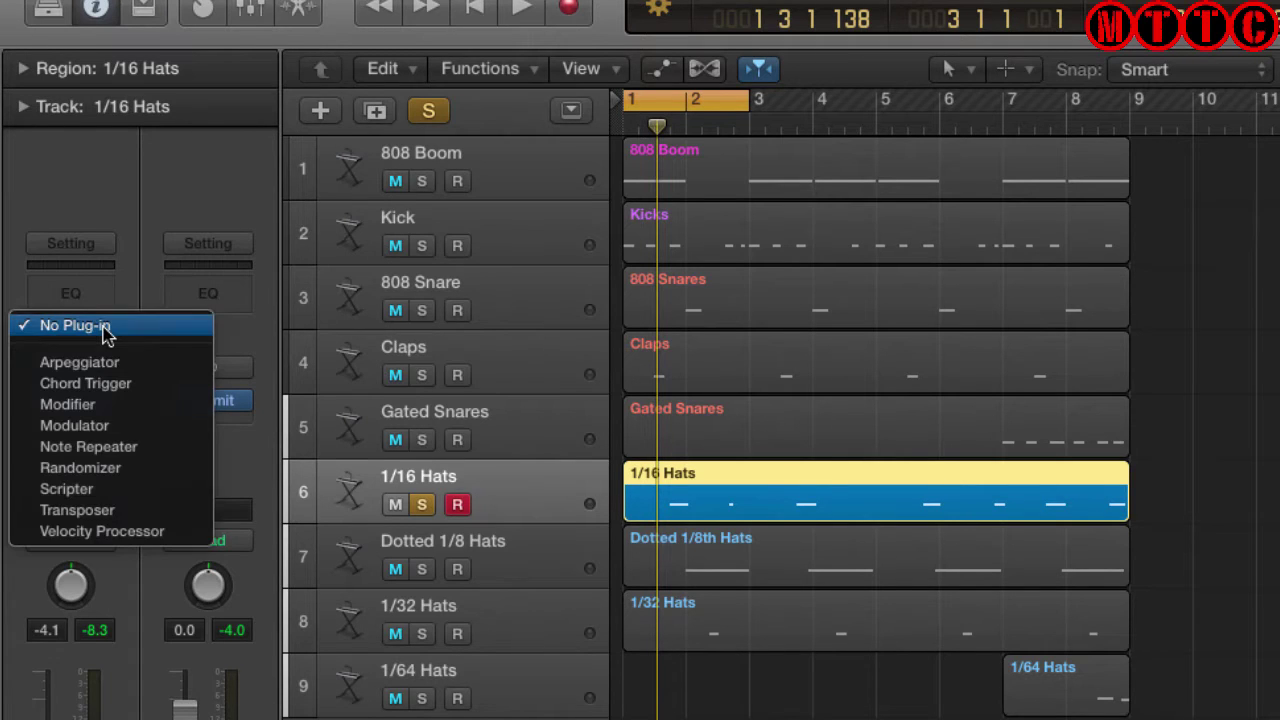
pyautogui.click(97, 369)
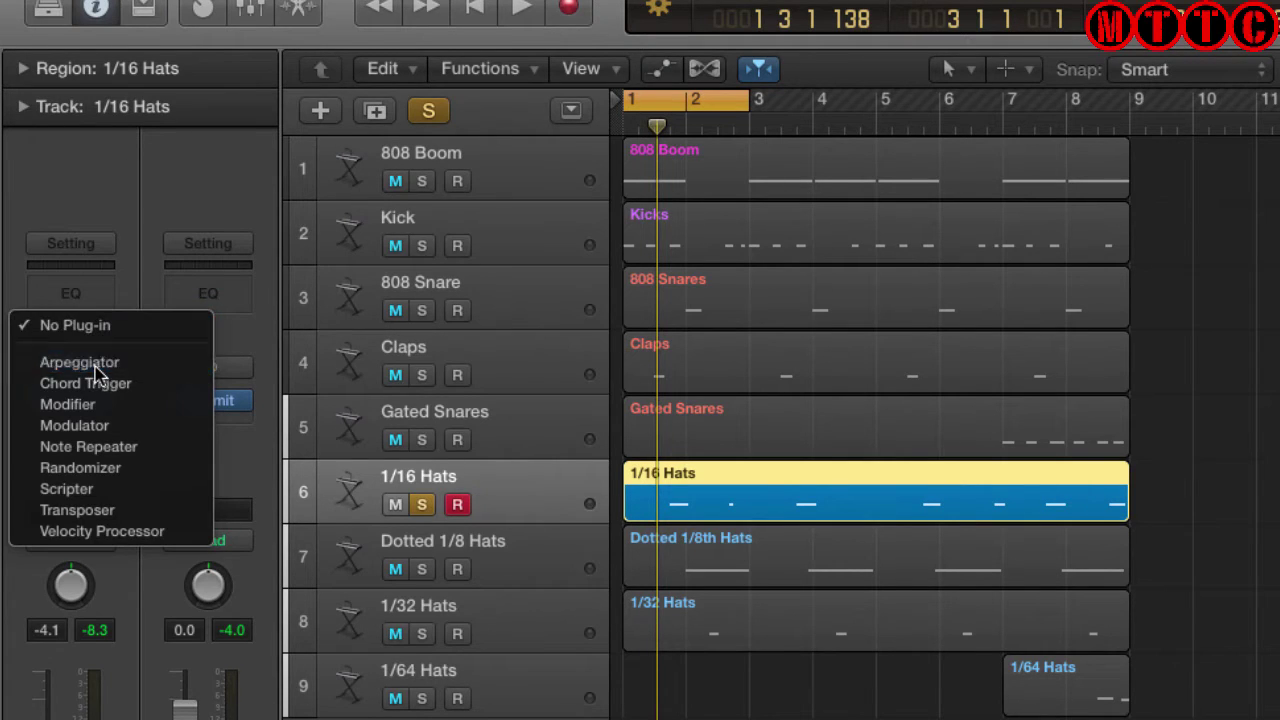
pyautogui.moveTo(466, 26); pyautogui.dragTo(549, 0)
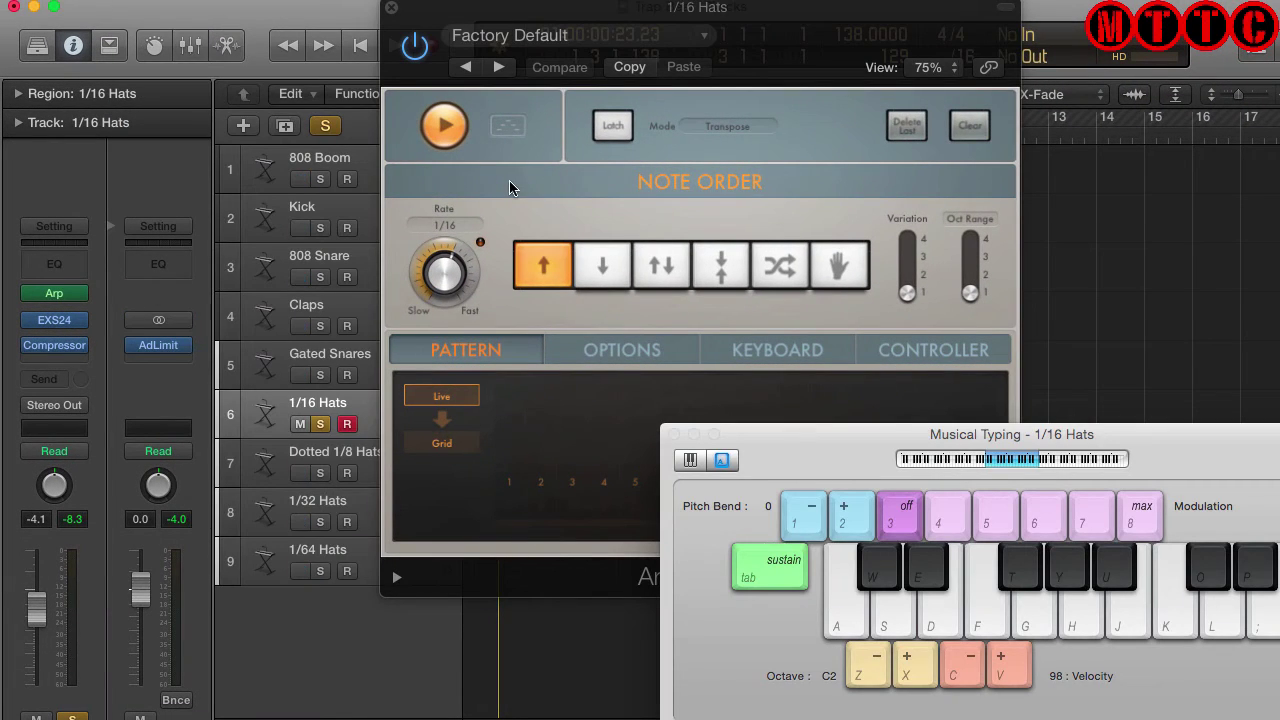
# Bypass the Arpeggiator and play single F hi-hat hits on Musical Typing.
pyautogui.click(415, 47)
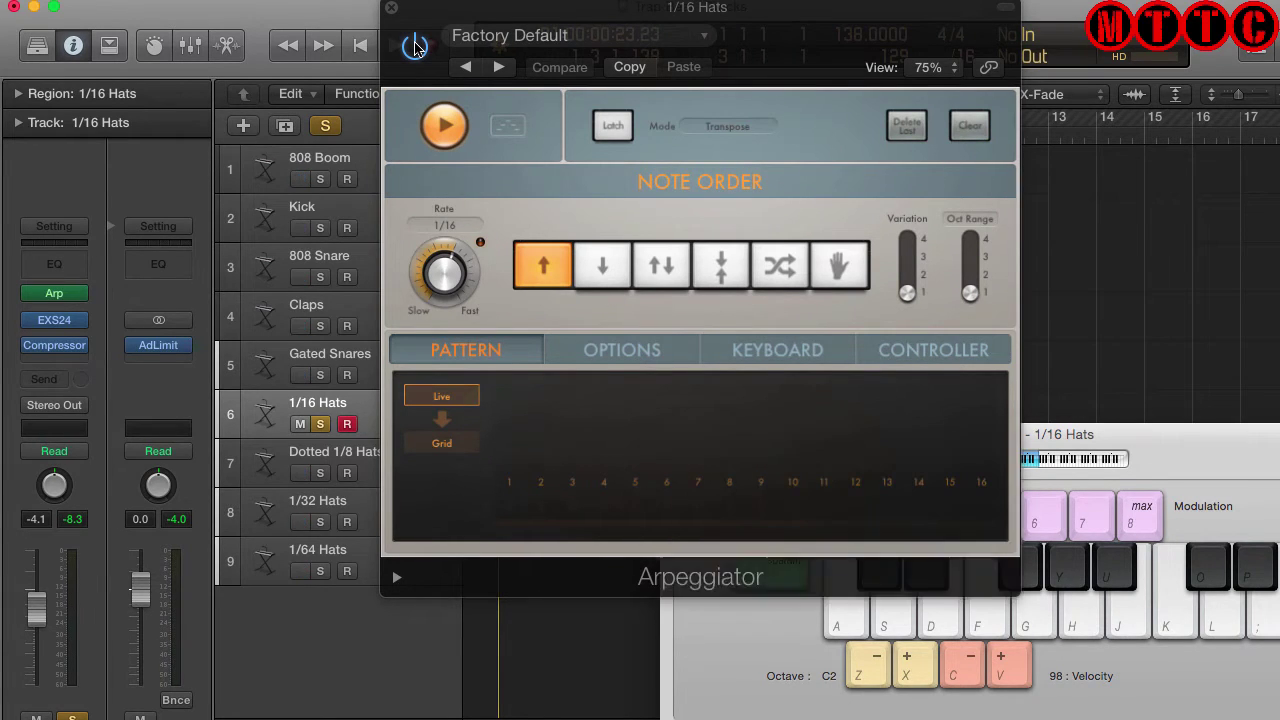
pyautogui.click(1176, 450)
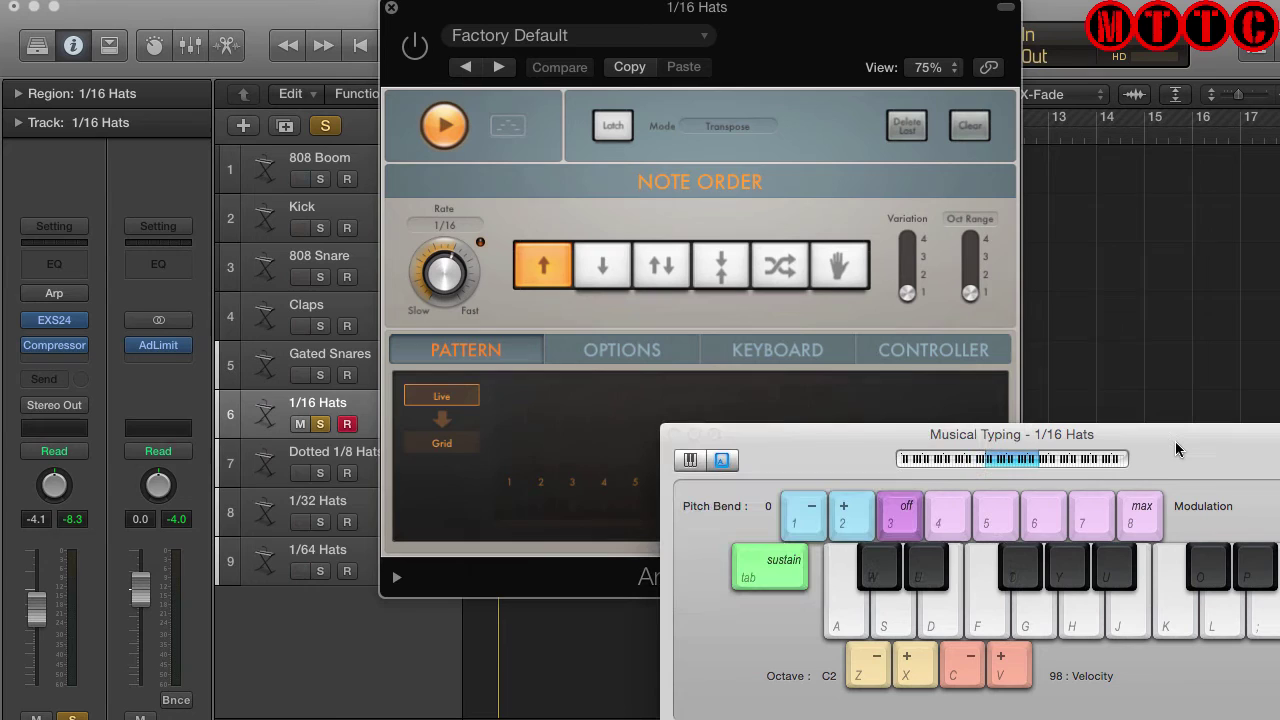
pyautogui.press('f')
pyautogui.press('f')
pyautogui.press('f')
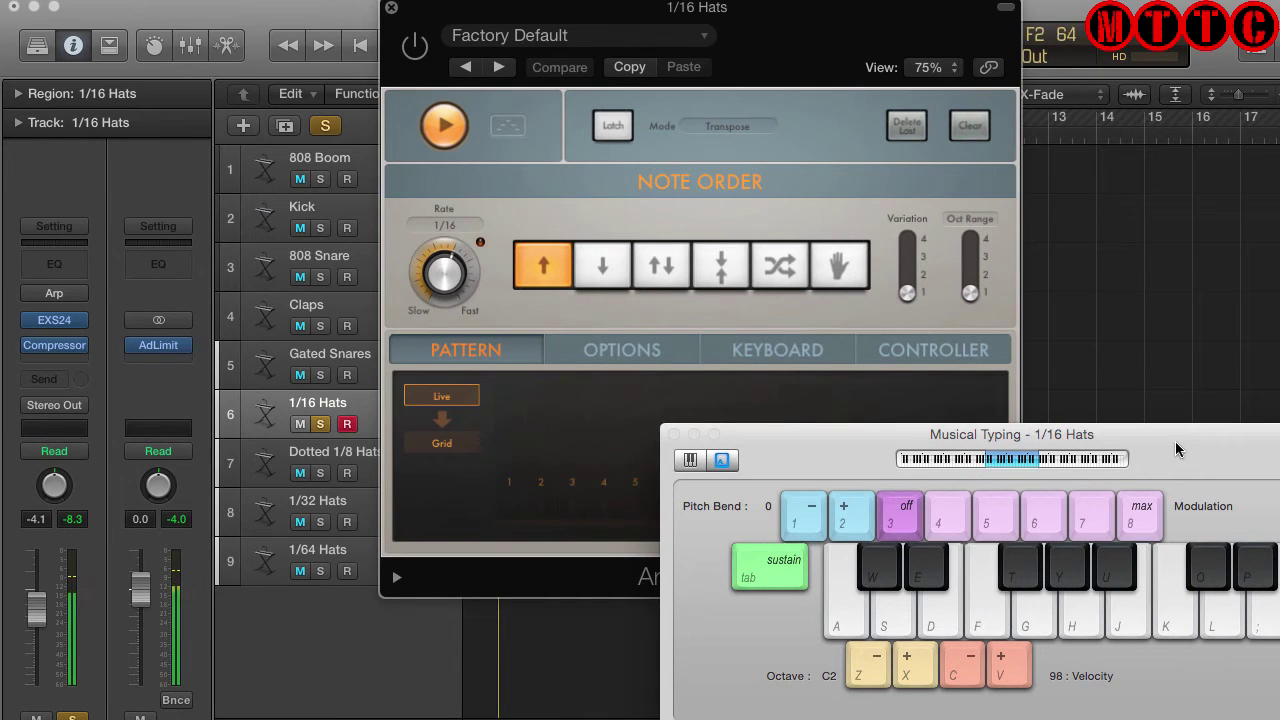
pyautogui.press('f')
pyautogui.press('f')
pyautogui.press('f')
pyautogui.press('f')
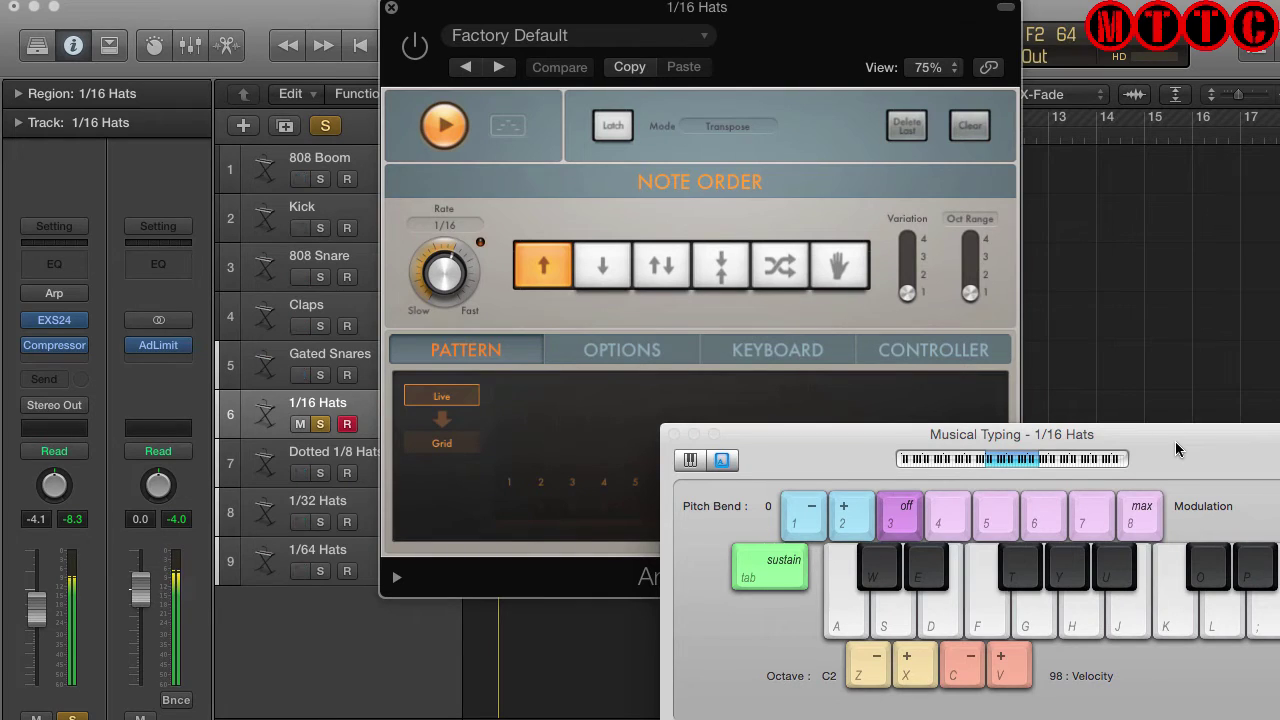
pyautogui.press('f')
pyautogui.press('f')
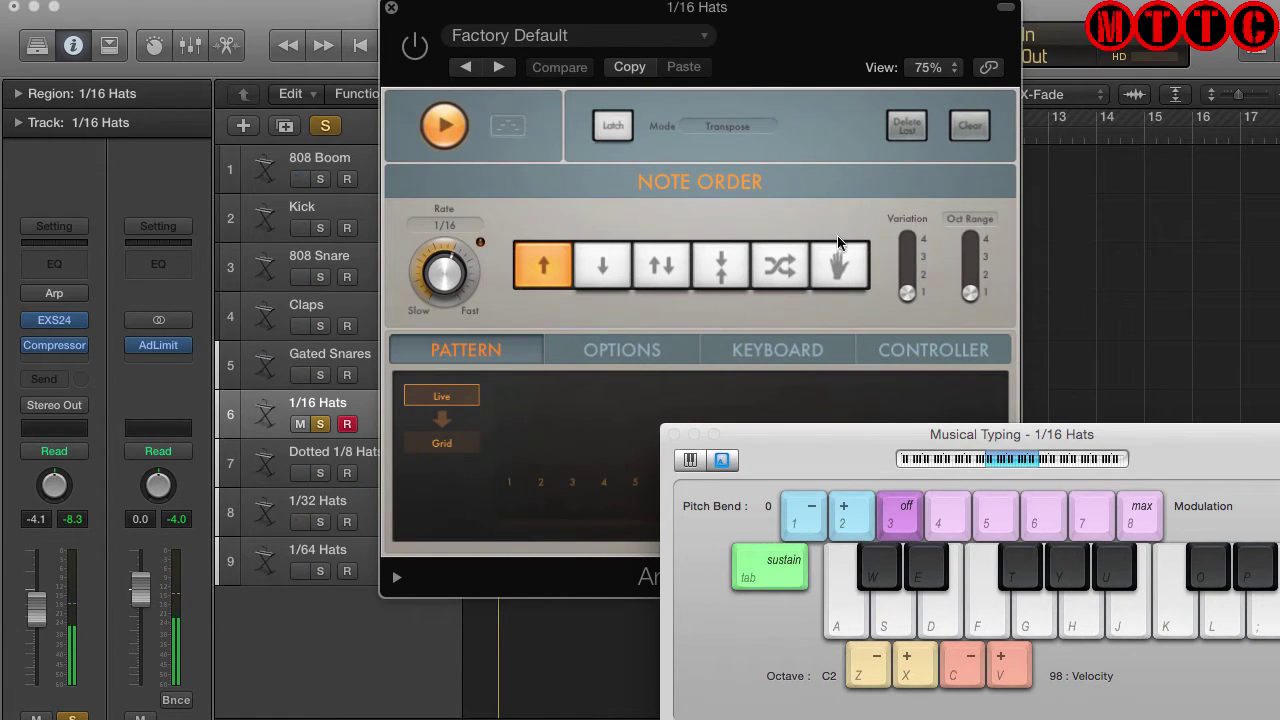
pyautogui.press('f')
# Re-enable the Arpeggiator and play F and G to hear the 1/16 arpeggio.
pyautogui.click(416, 48)
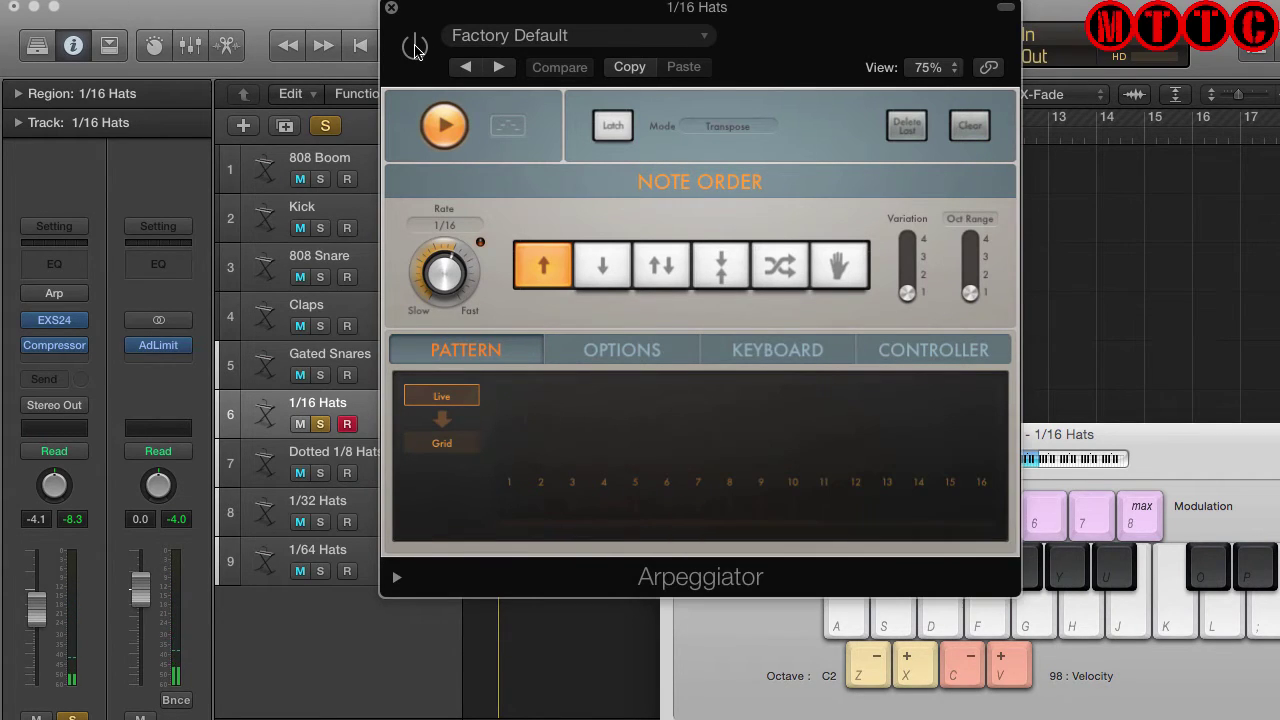
pyautogui.press('f')
pyautogui.press('f')
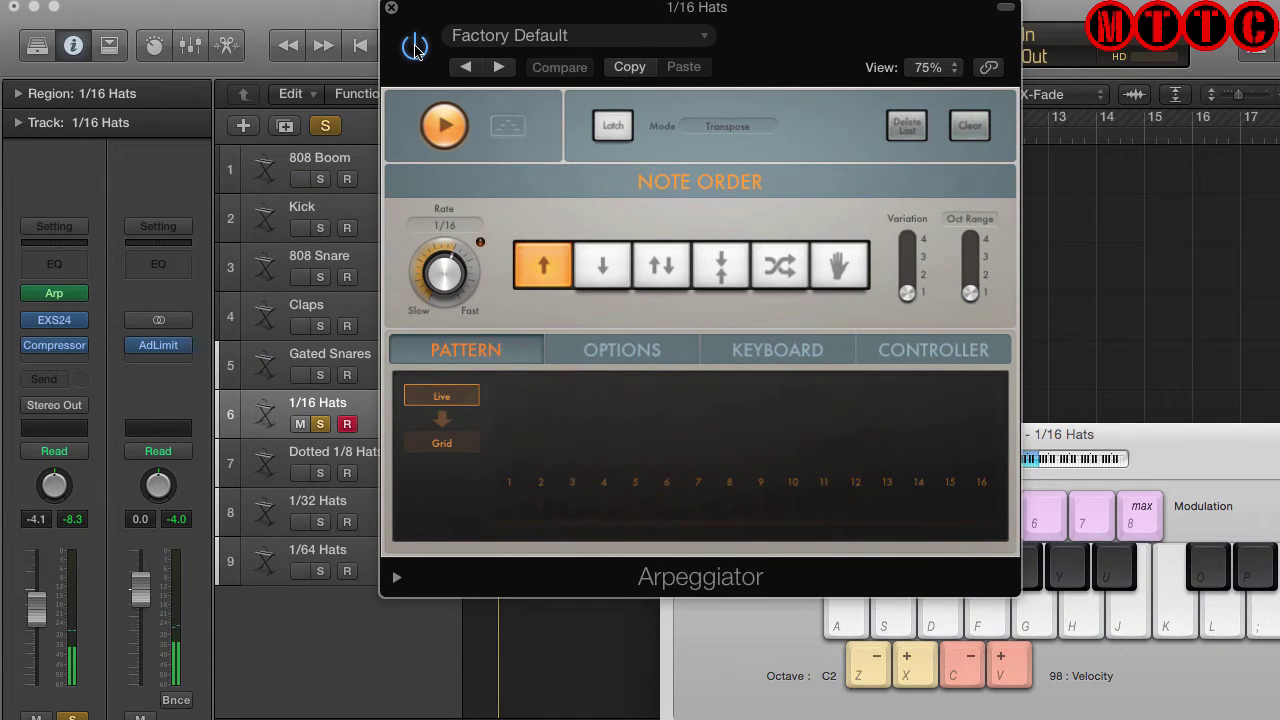
pyautogui.press('g')
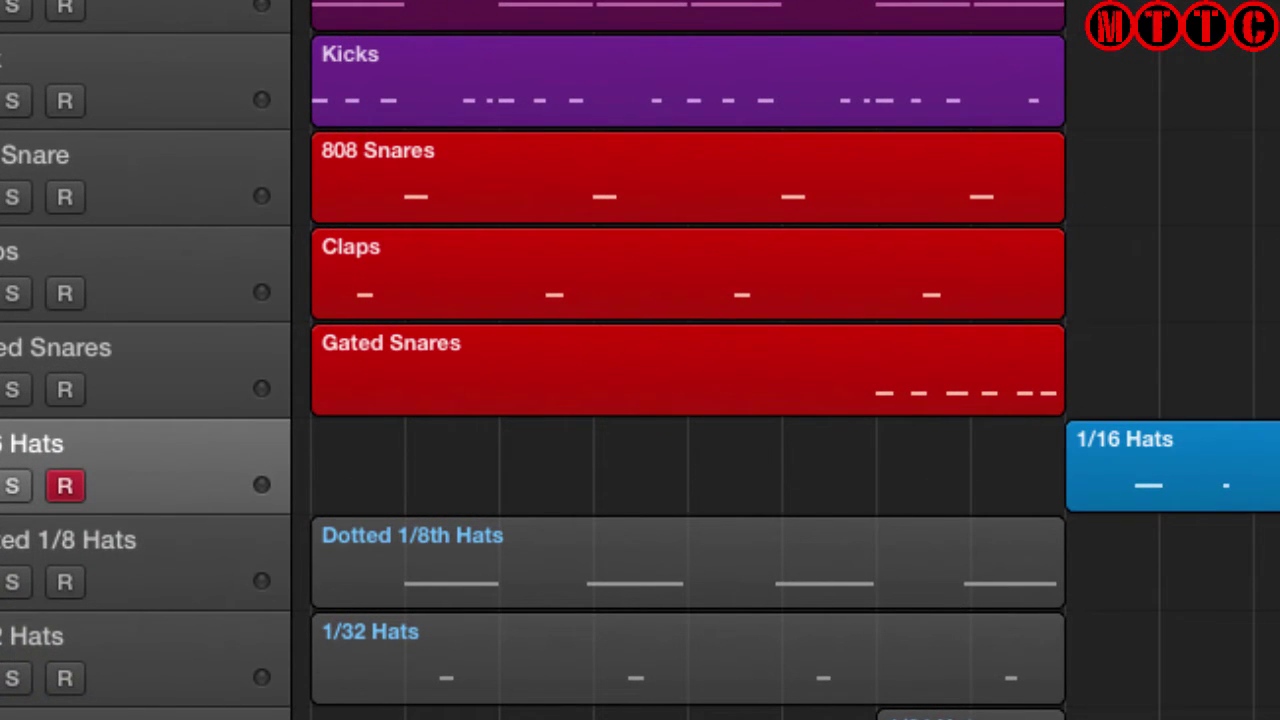
# Record arpeggiated hi-hat notes onto 1/16 Hats across bars 1–8.
pyautogui.press('r')
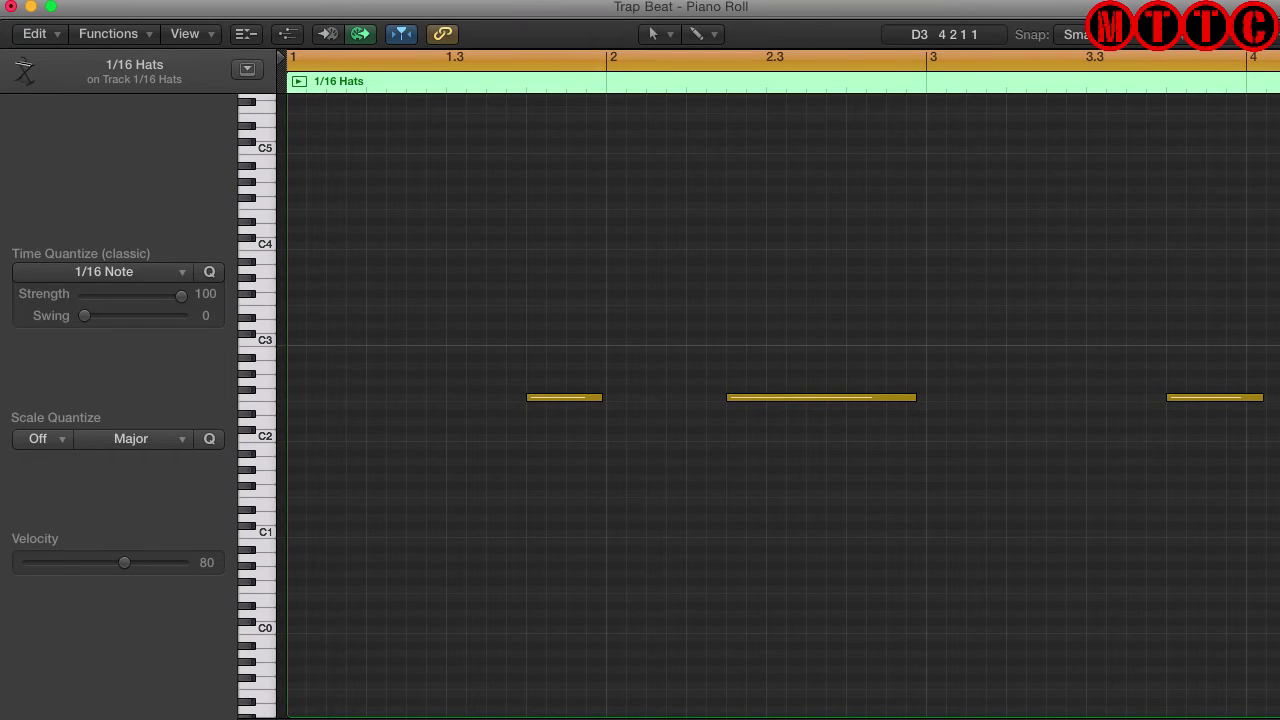
# Play back the recorded hi-hat notes, then close the separate Piano Roll window.
pyautogui.press('space')
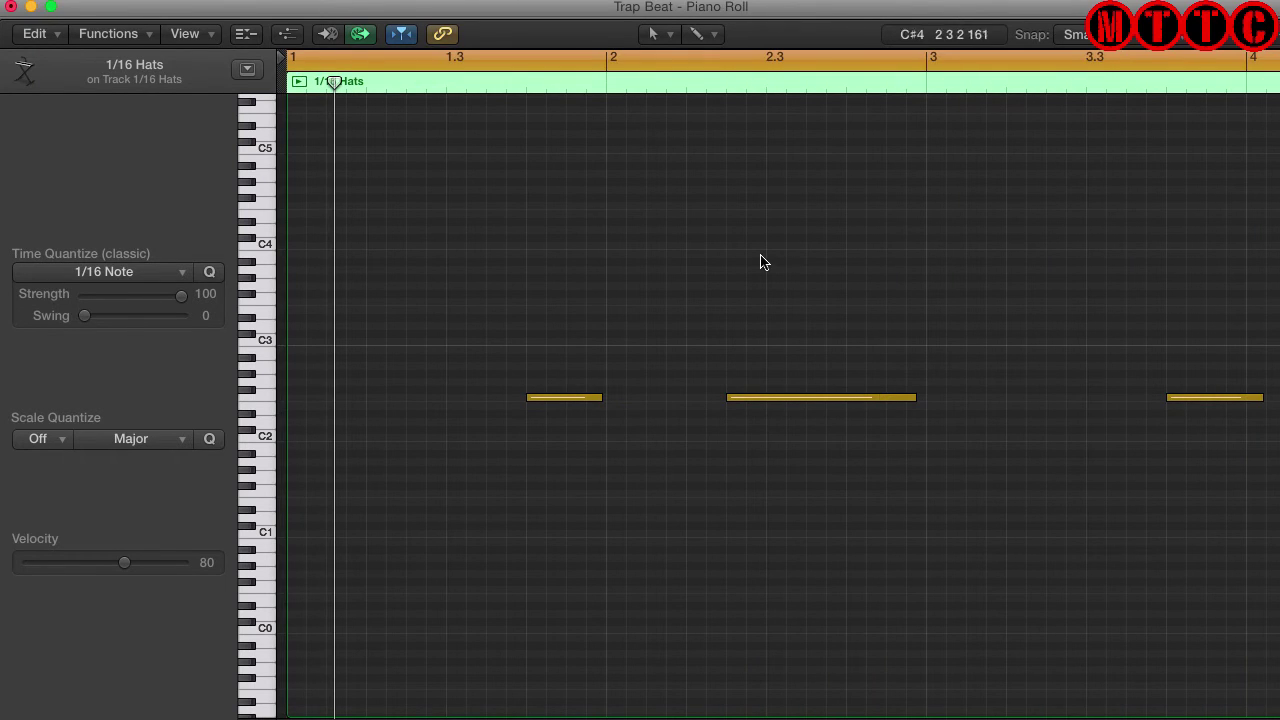
pyautogui.click(11, 7)
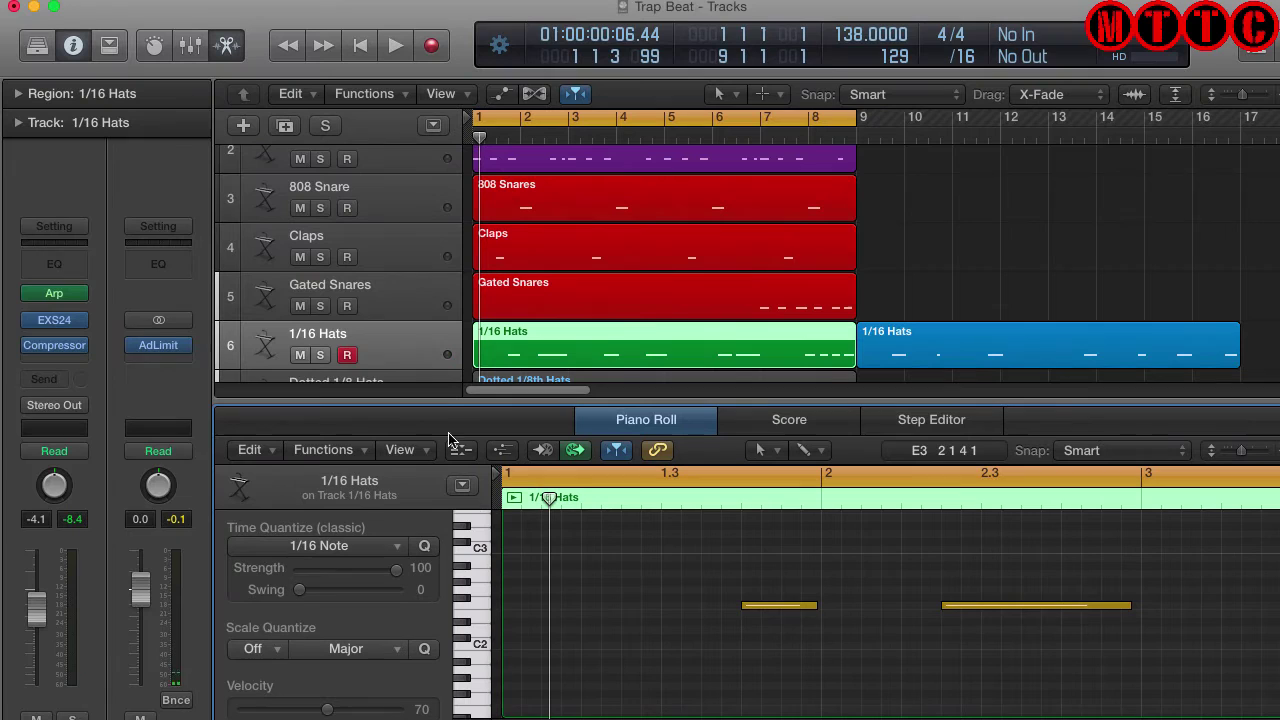
# Change the 1/16 Hats Arpeggiator rate to 1/32 and audition the hi-hats.
pyautogui.click(56, 293)
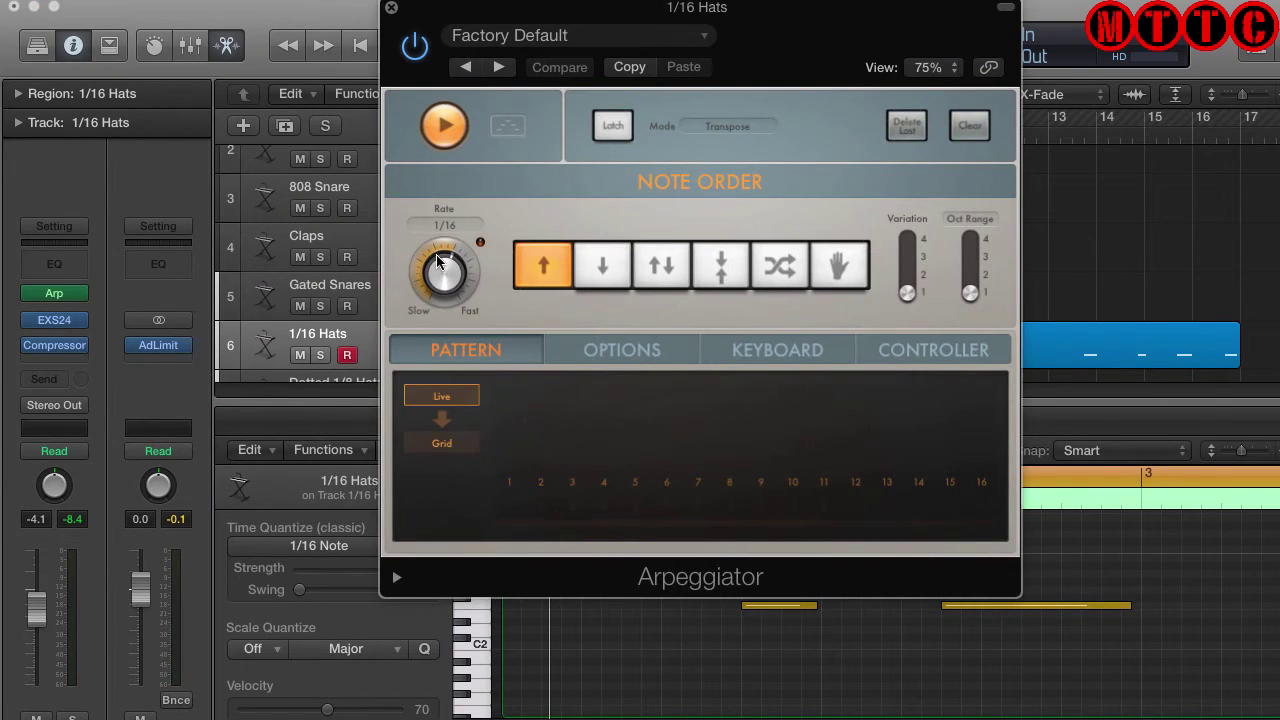
pyautogui.scroll(1, 433, 257)
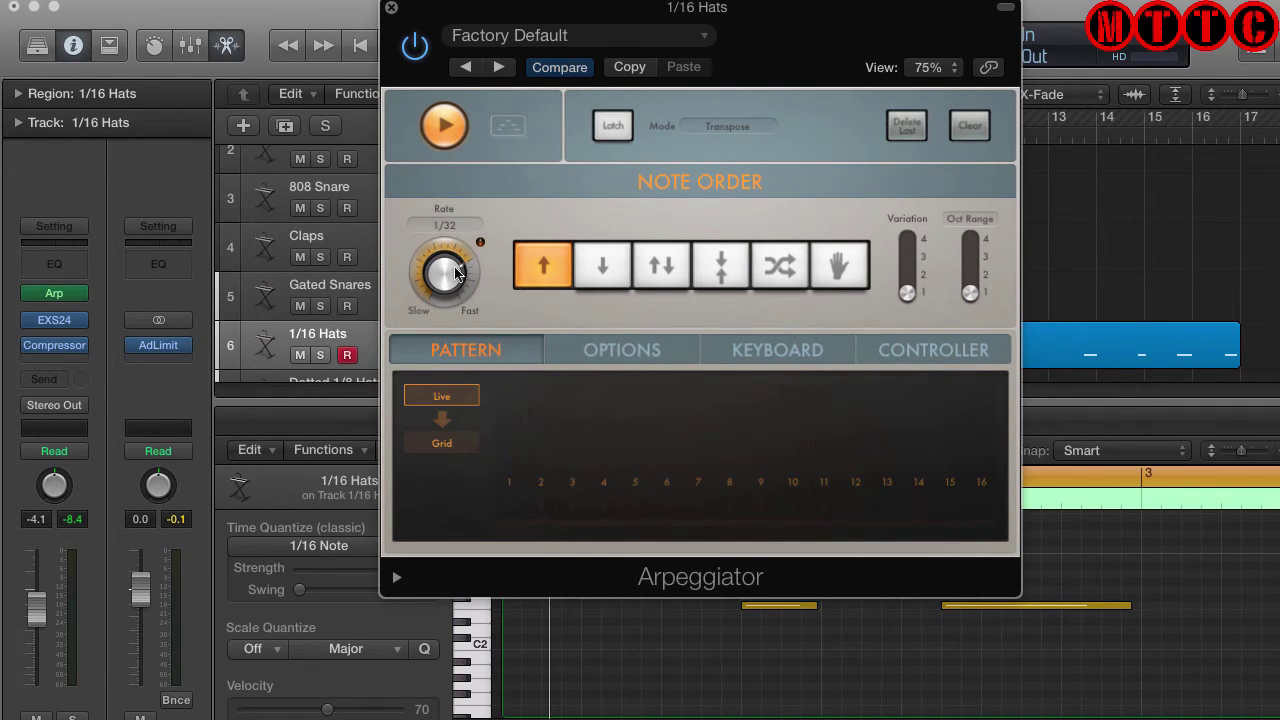
pyautogui.click(470, 225)
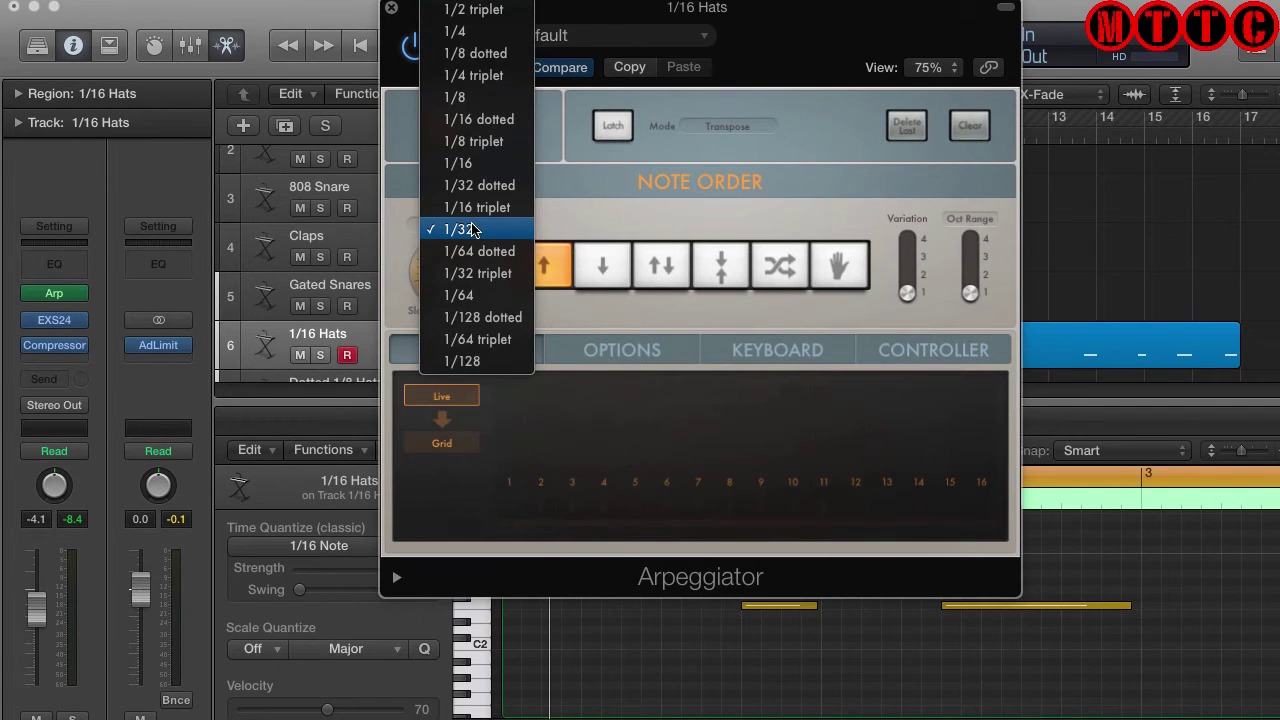
pyautogui.click(472, 229)
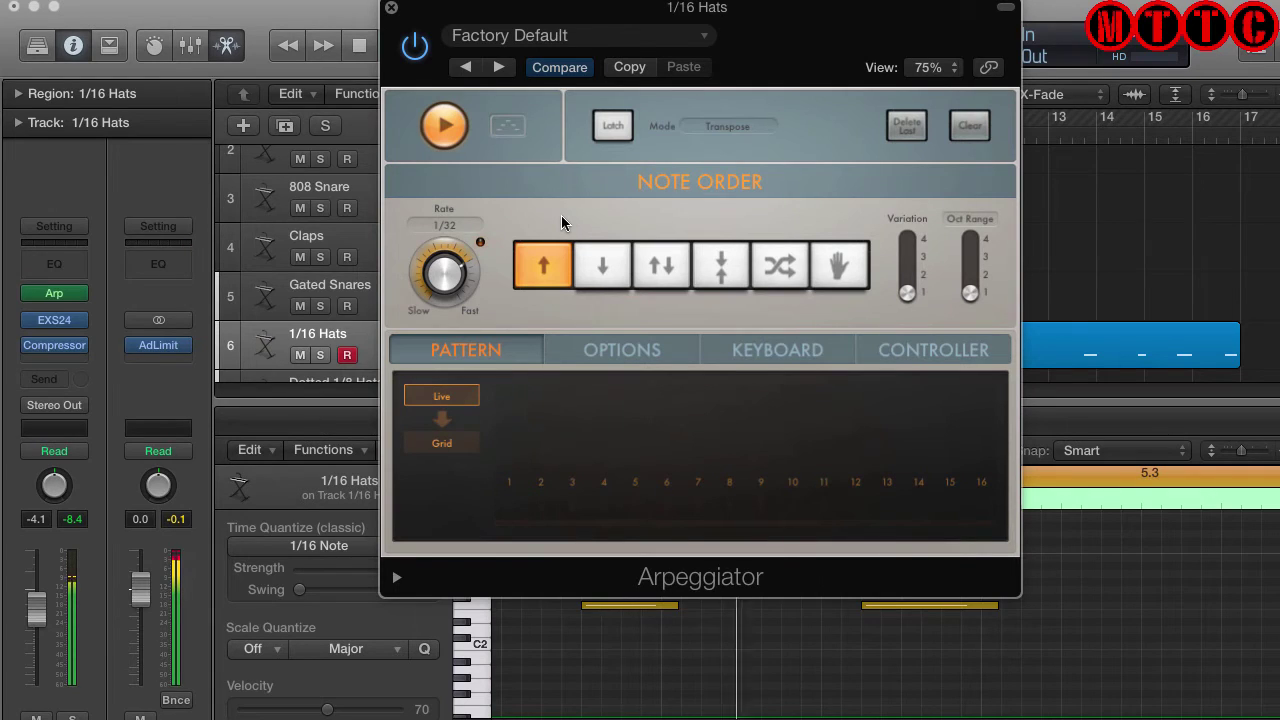
pyautogui.press('space')
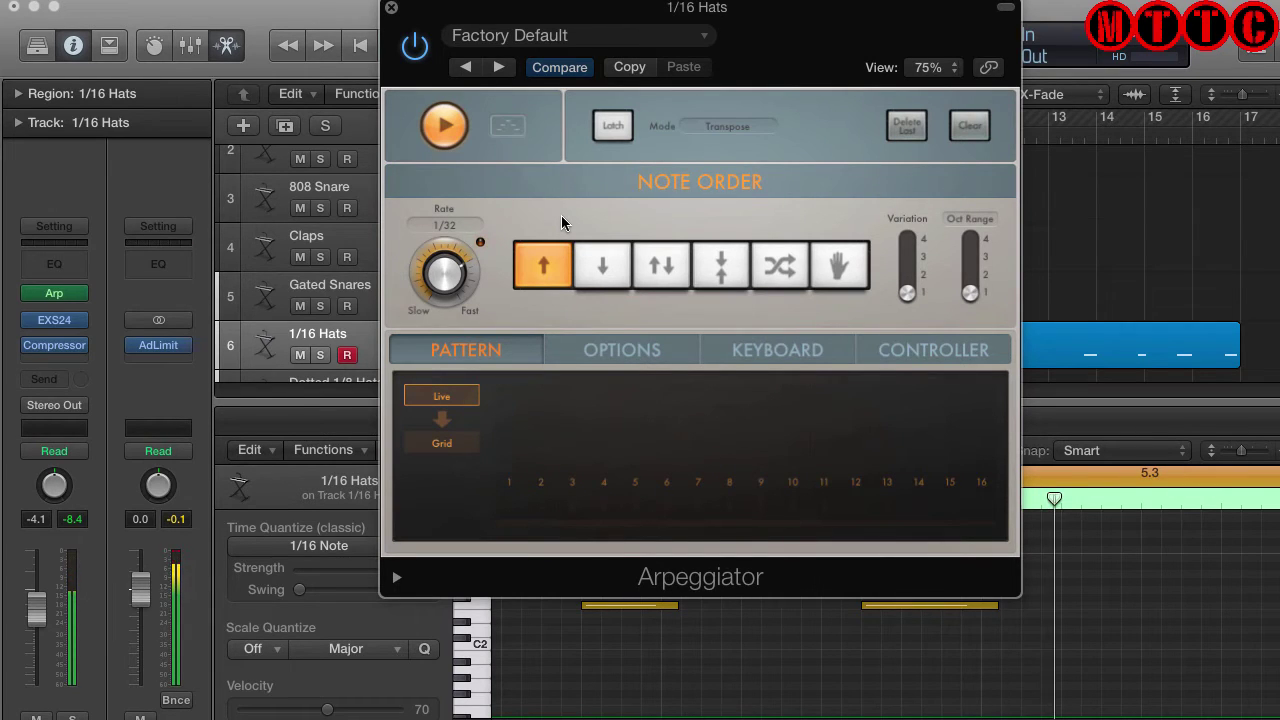
# Shorten the first two hi-hat notes in the Piano Roll and play them back.
pyautogui.click(390, 9)
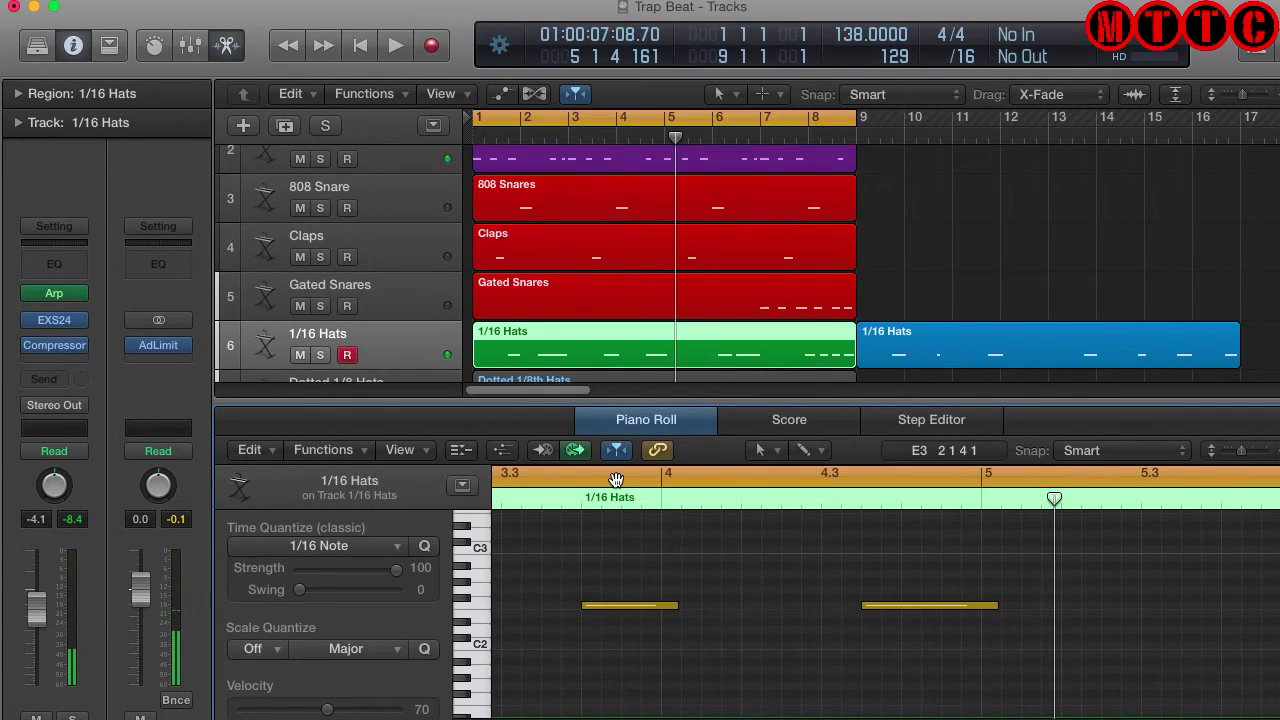
pyautogui.moveTo(675, 604); pyautogui.dragTo(660, 606)
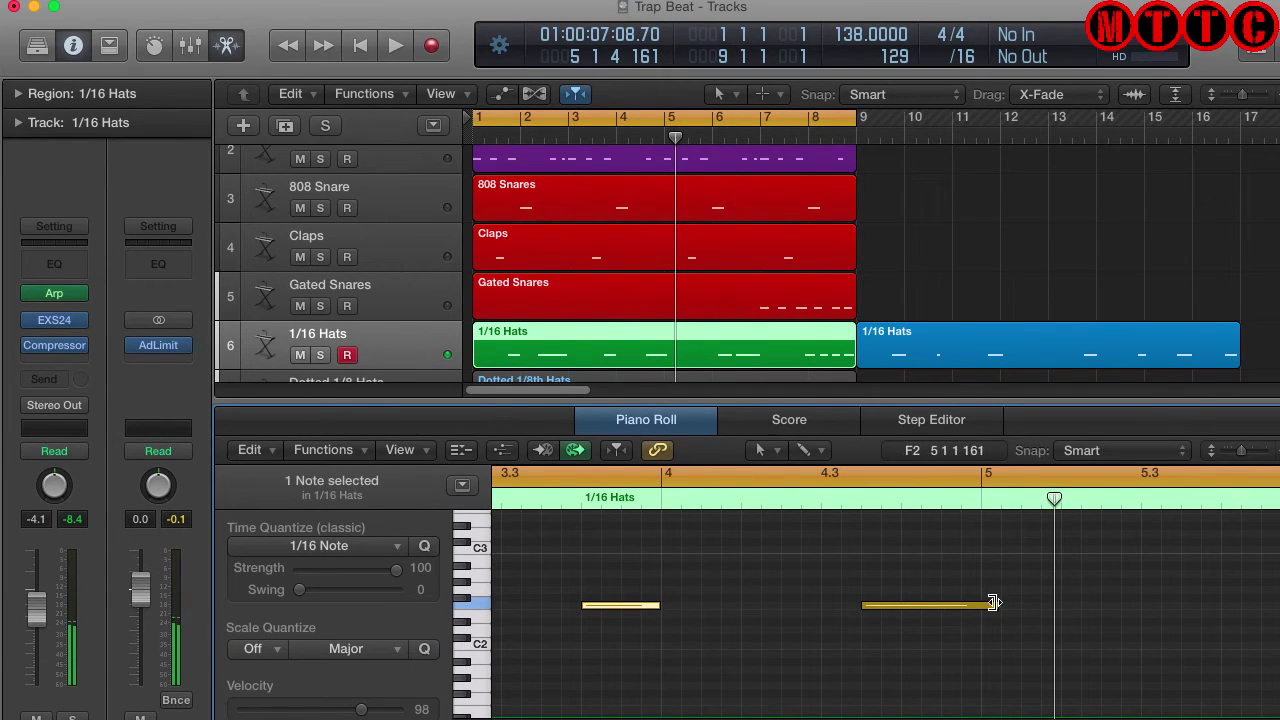
pyautogui.moveTo(991, 605); pyautogui.dragTo(971, 608)
pyautogui.press('space')
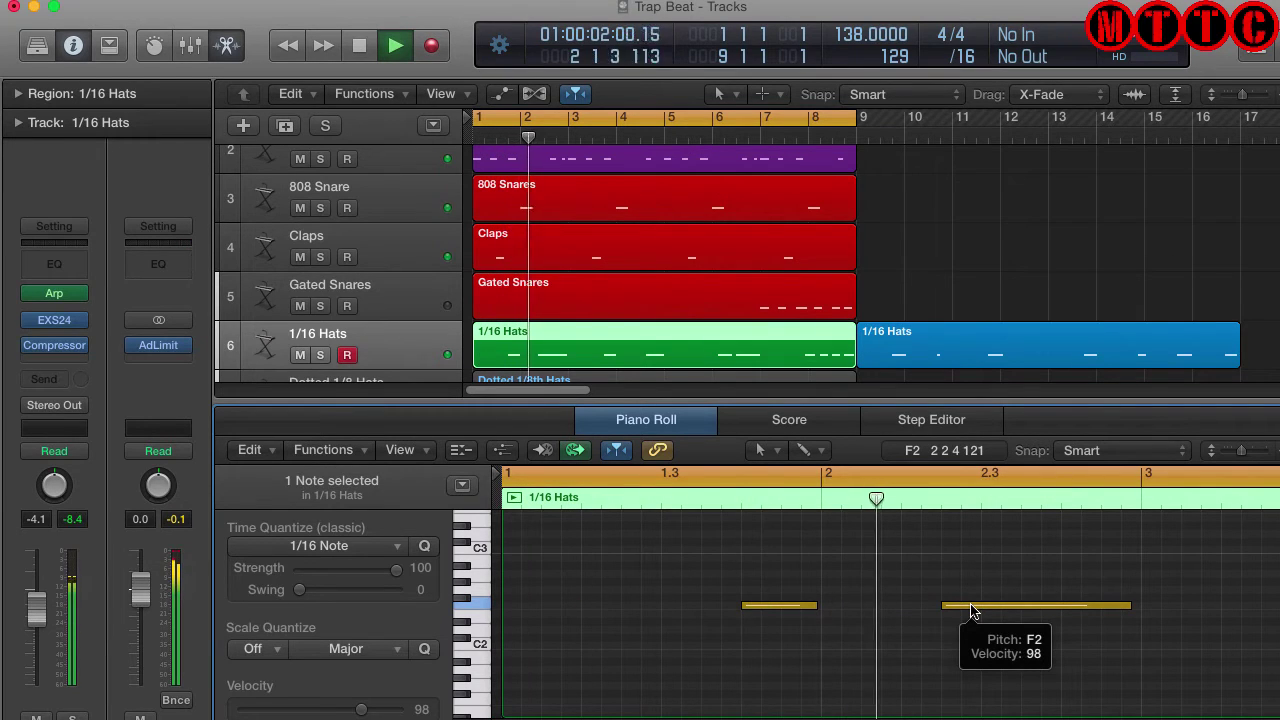
pyautogui.press('space')
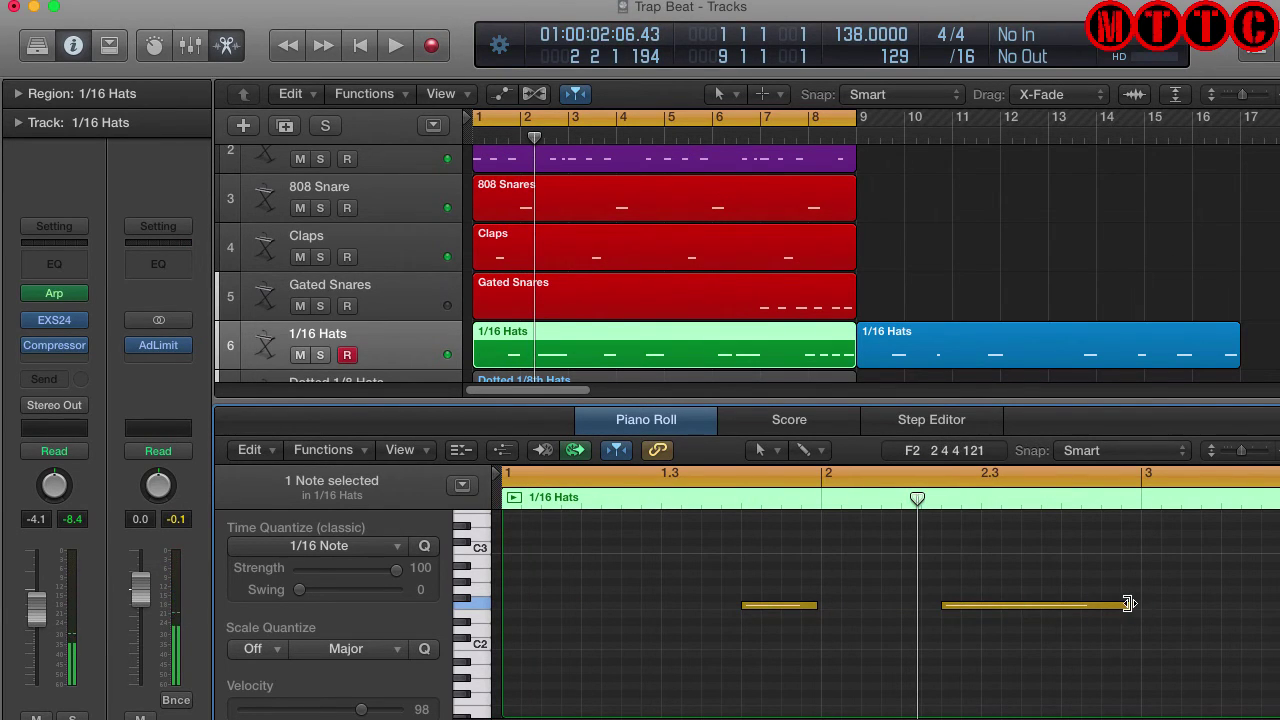
# Shorten the second hi-hat note further to 0 0 2 0 and replay the pattern.
pyautogui.moveTo(1129, 604); pyautogui.dragTo(980, 620)
pyautogui.press('space')
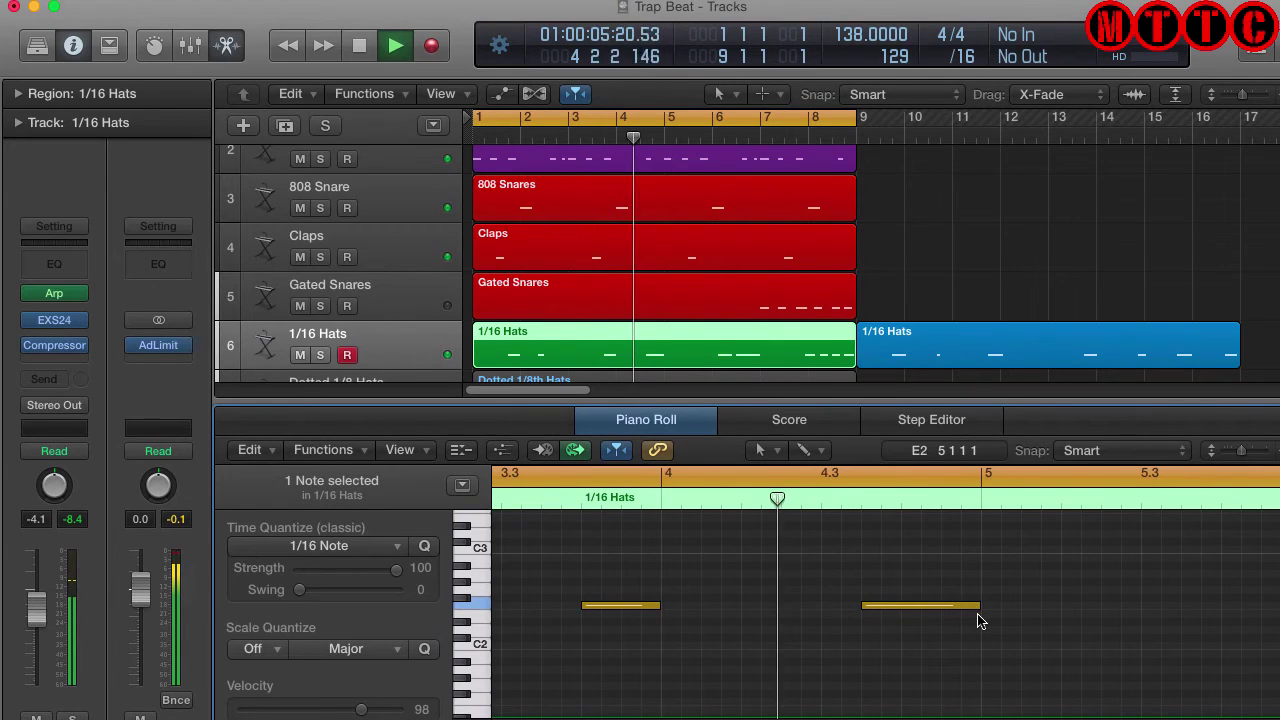
pyautogui.press('space')
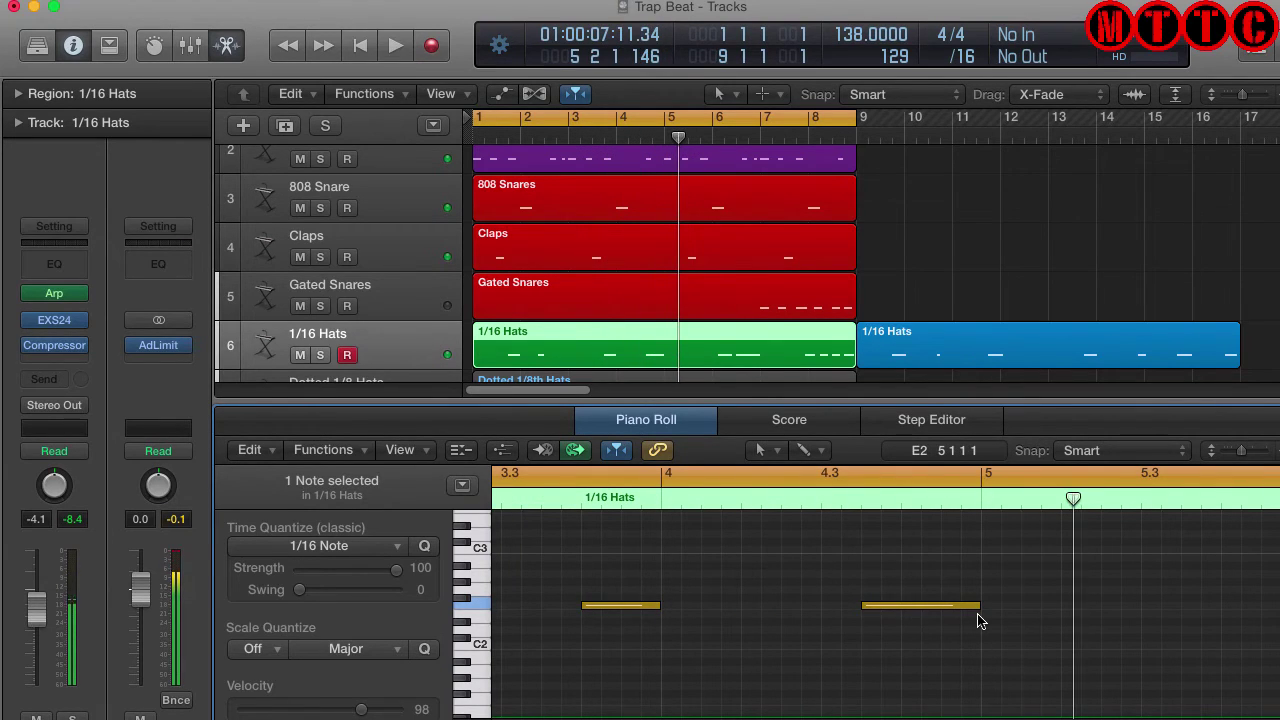
# Set the 1/16 Hats Arpeggiator rate to 1/8 dotted and play the beat from the start.
pyautogui.click(56, 295)
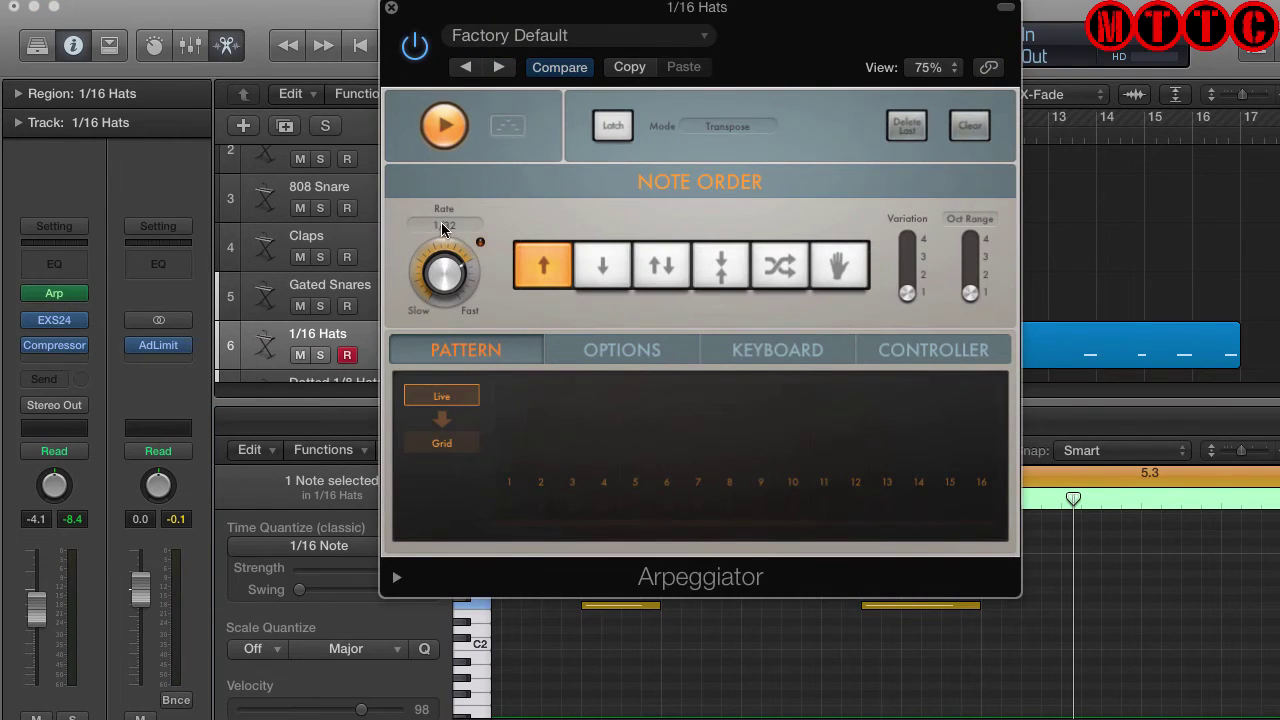
pyautogui.click(441, 224)
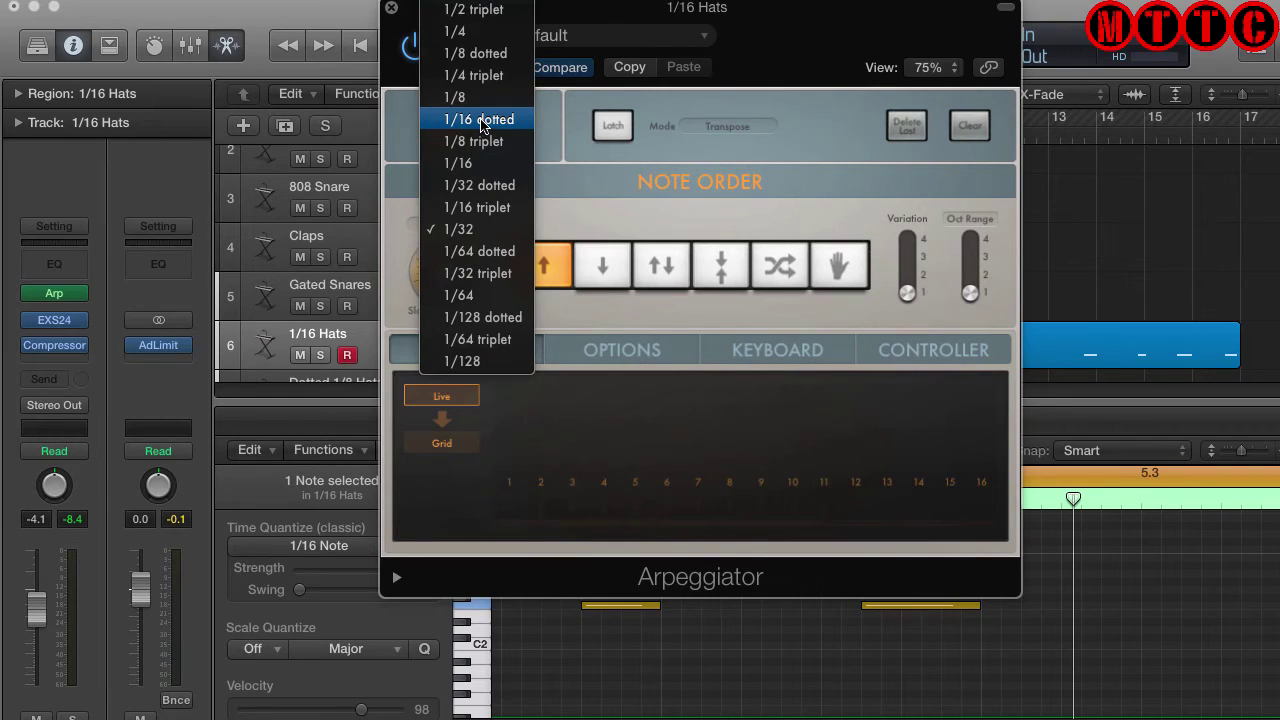
pyautogui.click(470, 56)
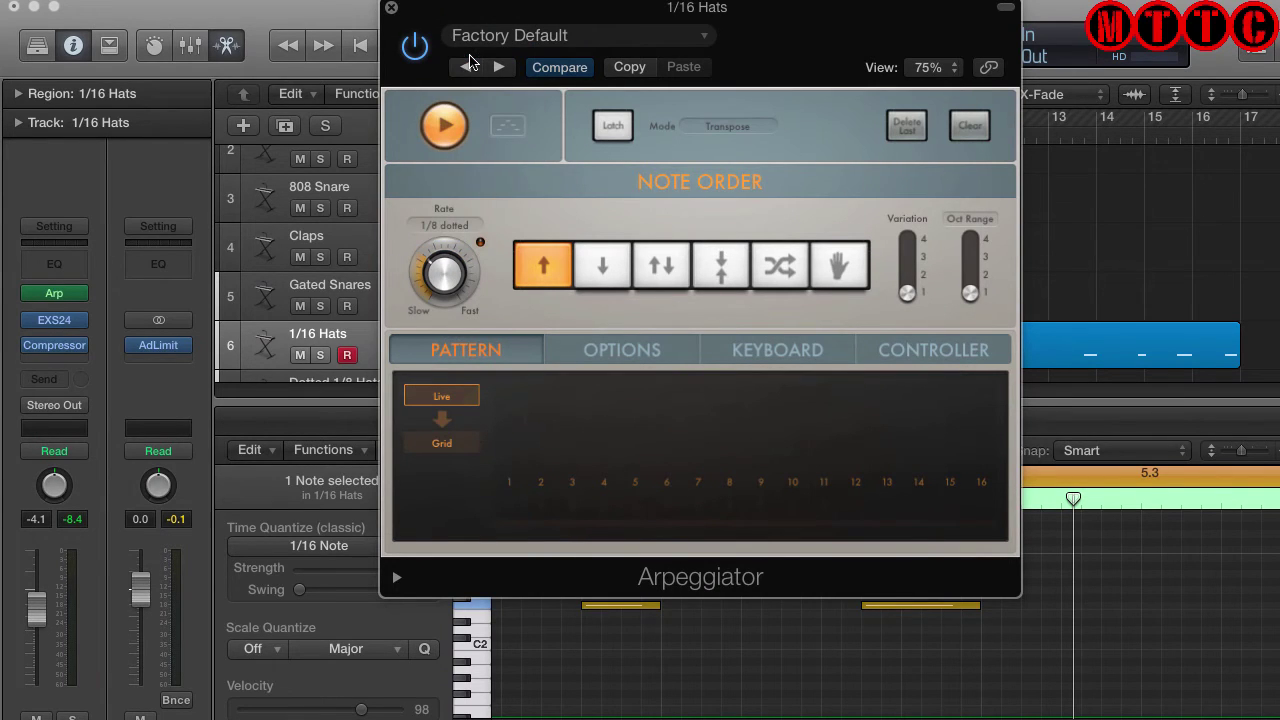
pyautogui.click(392, 12)
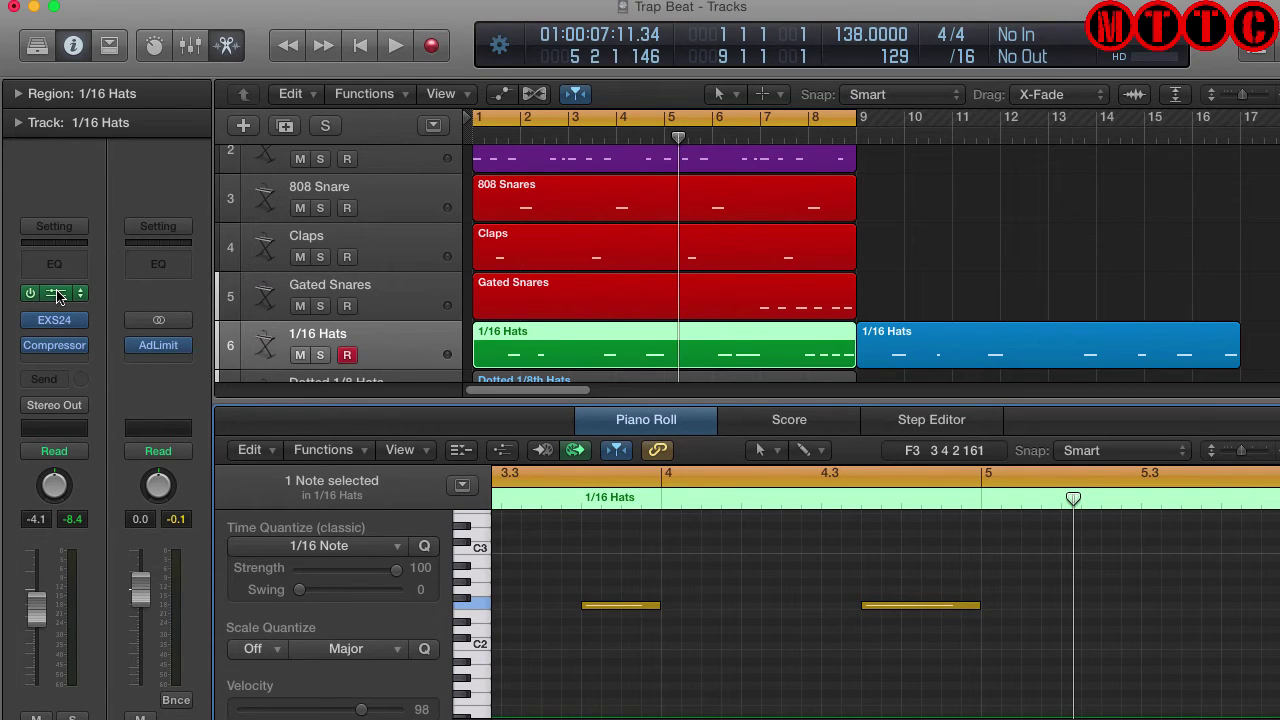
pyautogui.press('Return')
pyautogui.press('space')
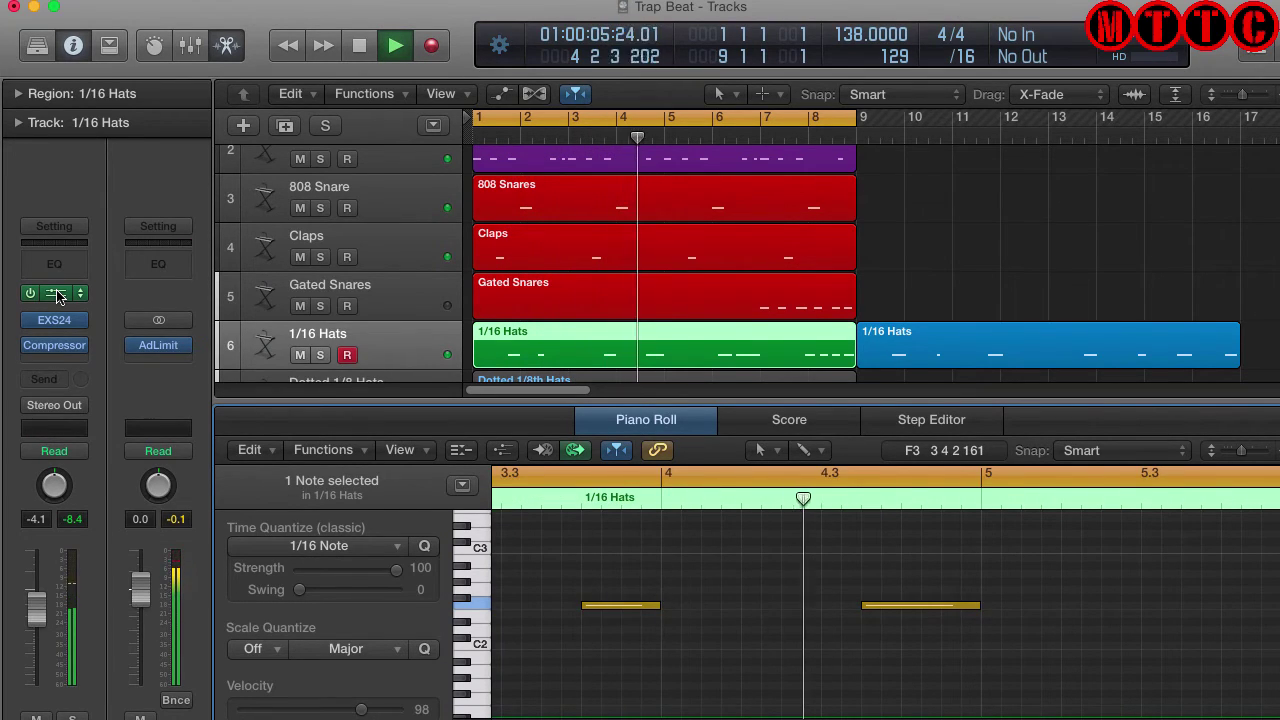
pyautogui.press('space')
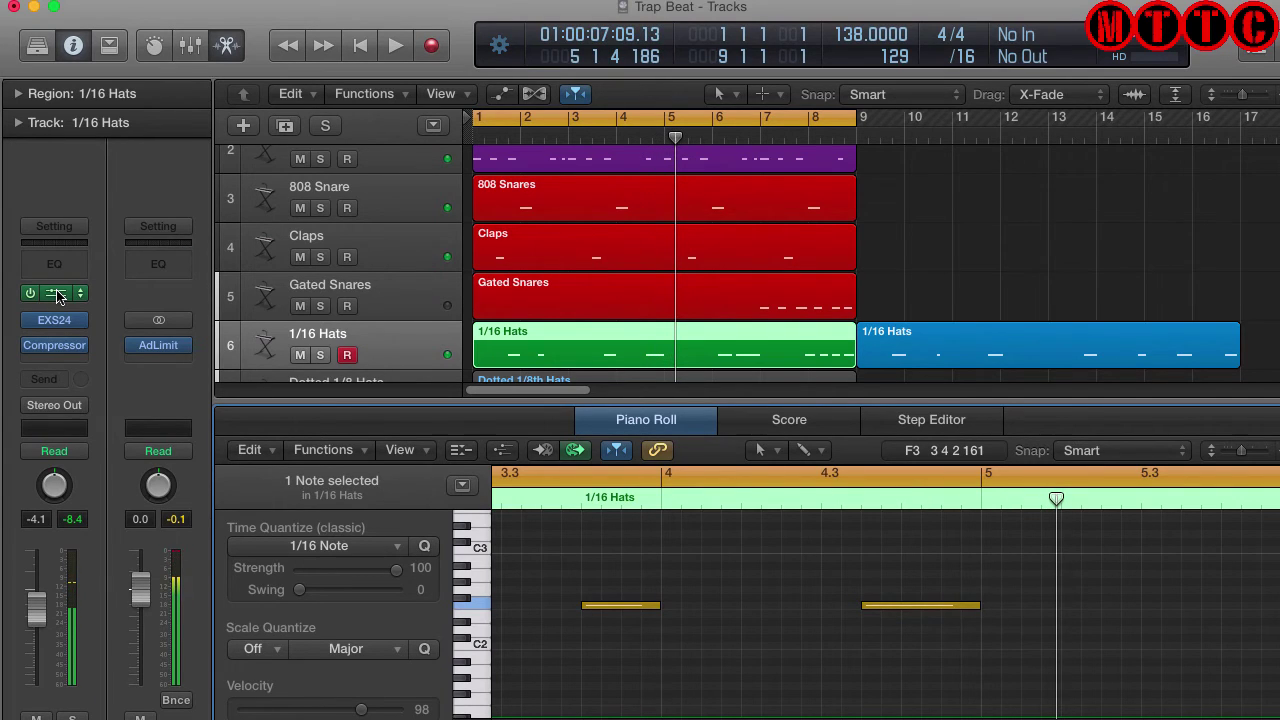
# Stretch all ten 1/16 Hats notes into long held notes and play the pattern from the start.
pyautogui.click(482, 605)
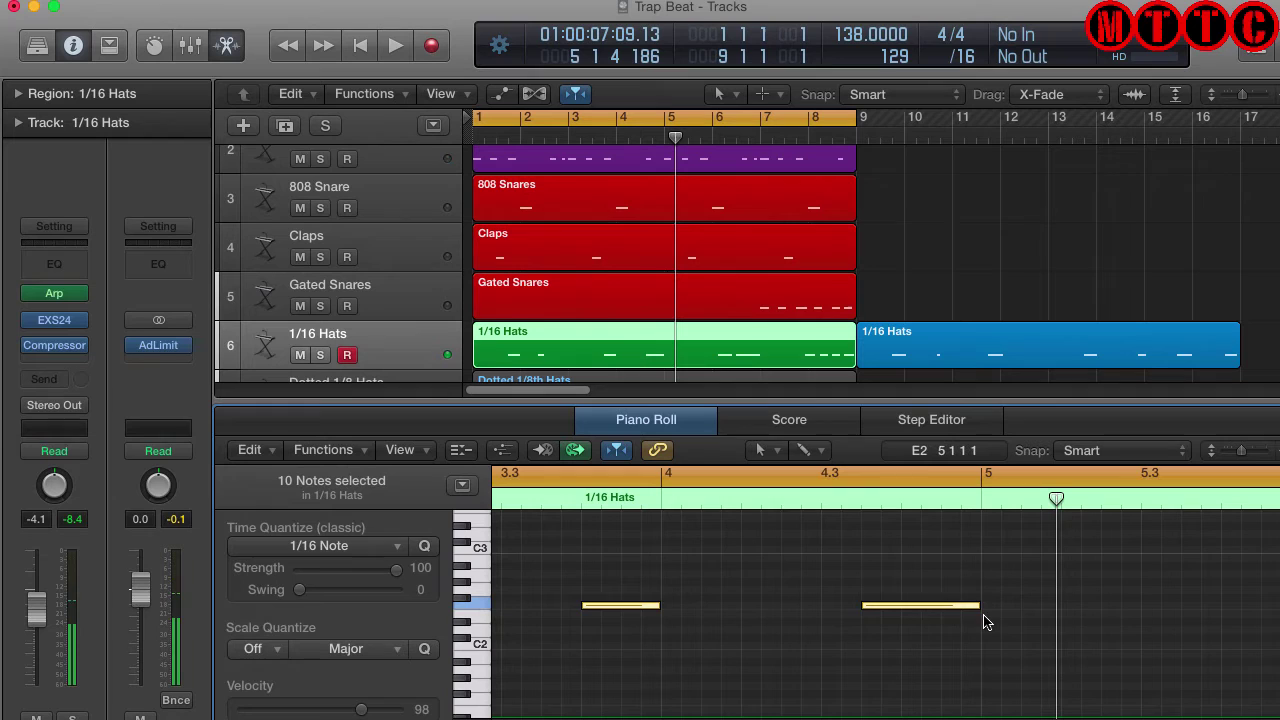
pyautogui.moveTo(976, 607); pyautogui.dragTo(1148, 610)
pyautogui.press('Return')
pyautogui.press('space')
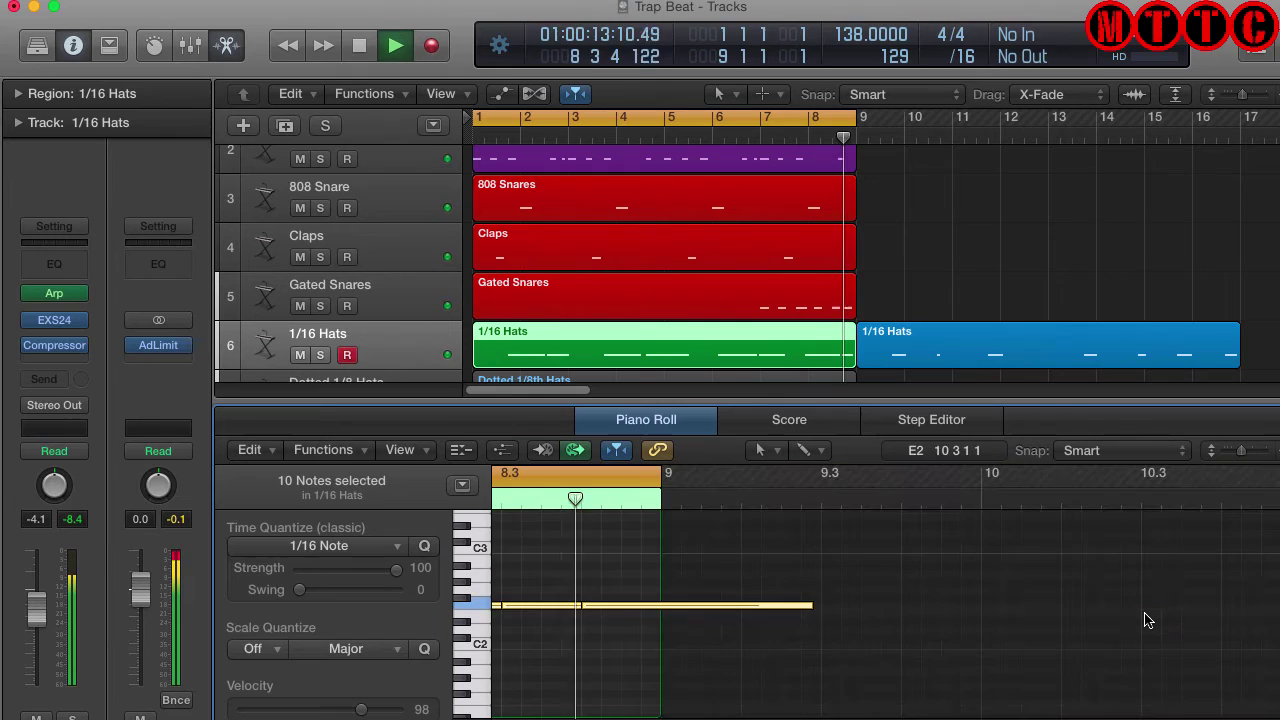
pyautogui.press('space')
pyautogui.click(881, 549)
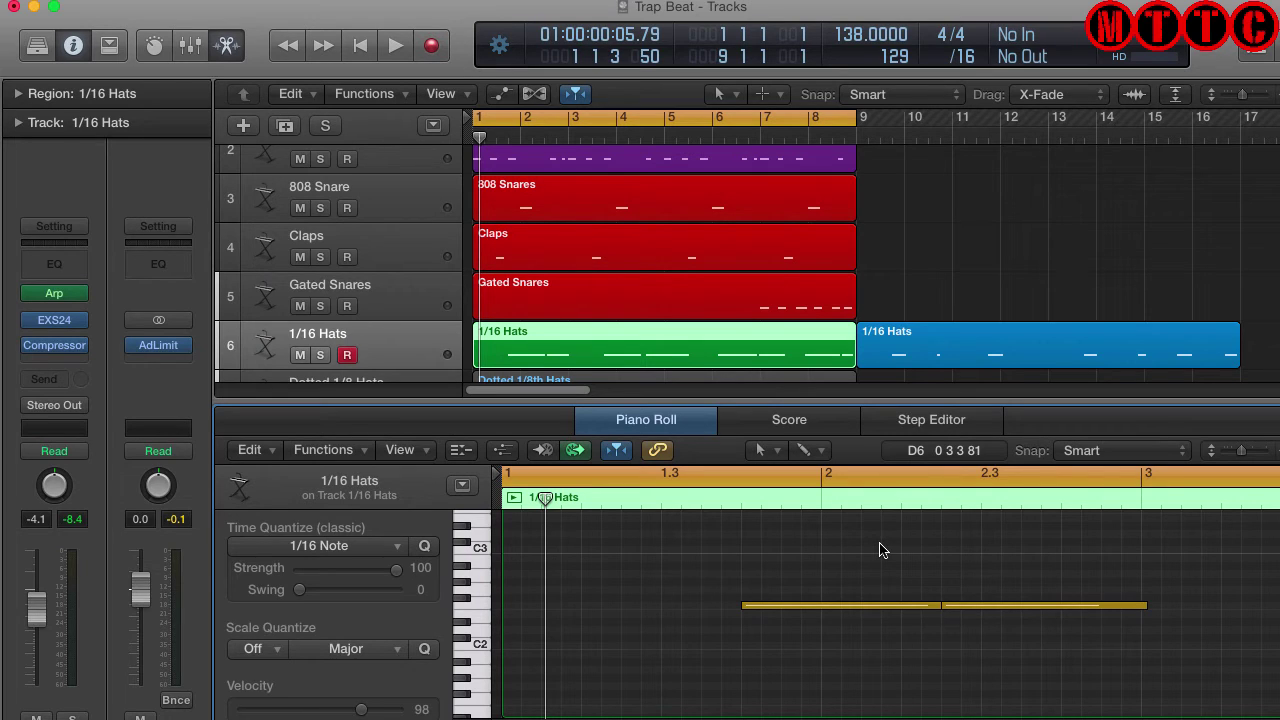
# Close the Piano Roll and set the 1/16 Hats Arpeggiator rate to 1/16.
pyautogui.press('p')
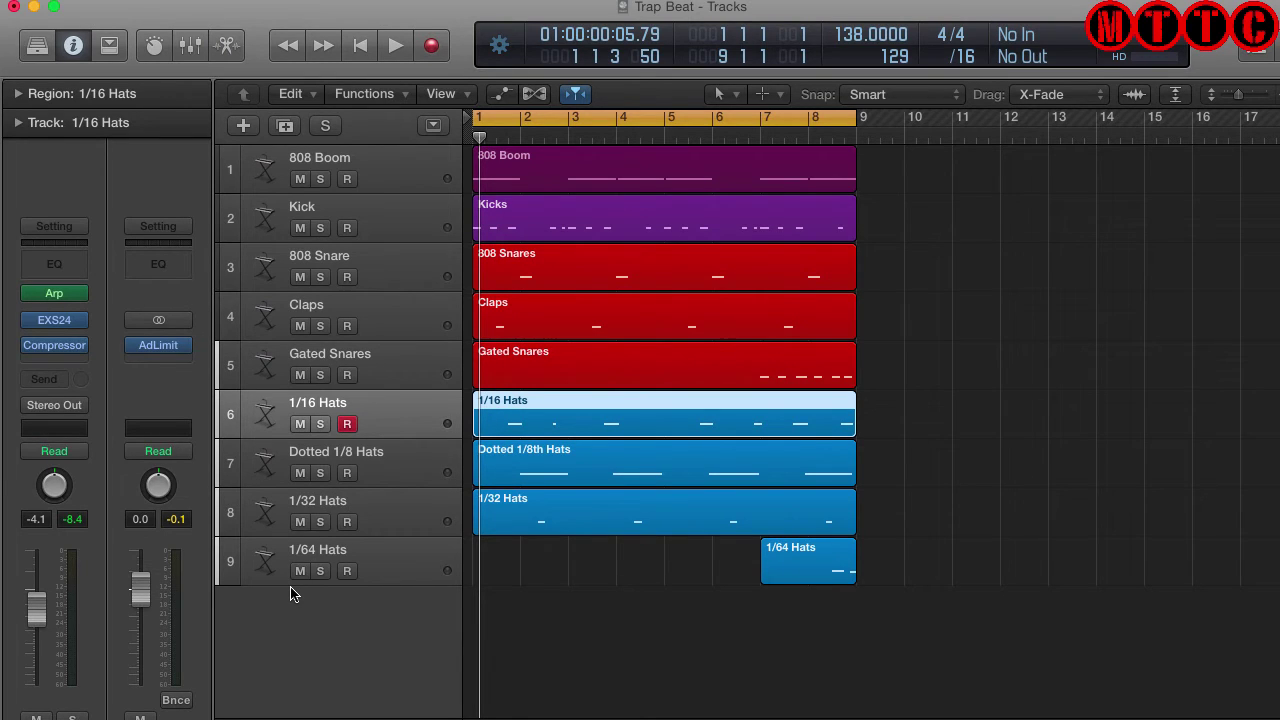
pyautogui.click(54, 293)
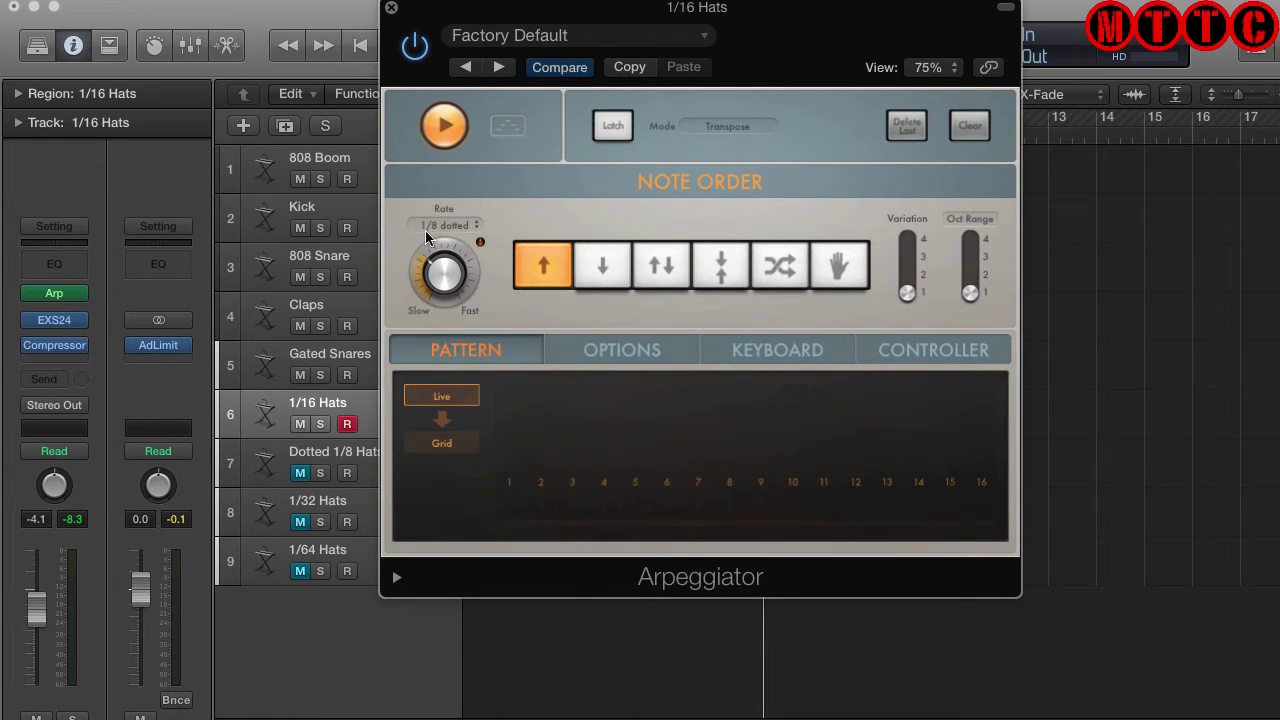
pyautogui.click(450, 228)
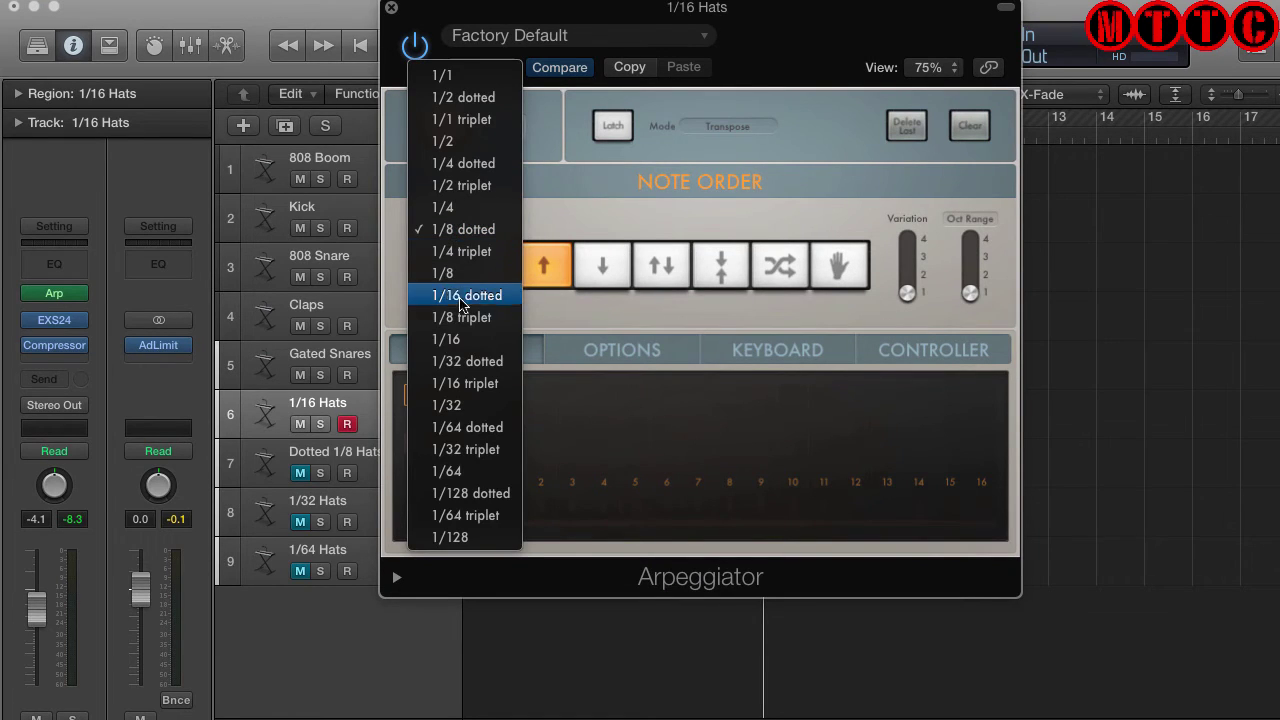
pyautogui.click(446, 339)
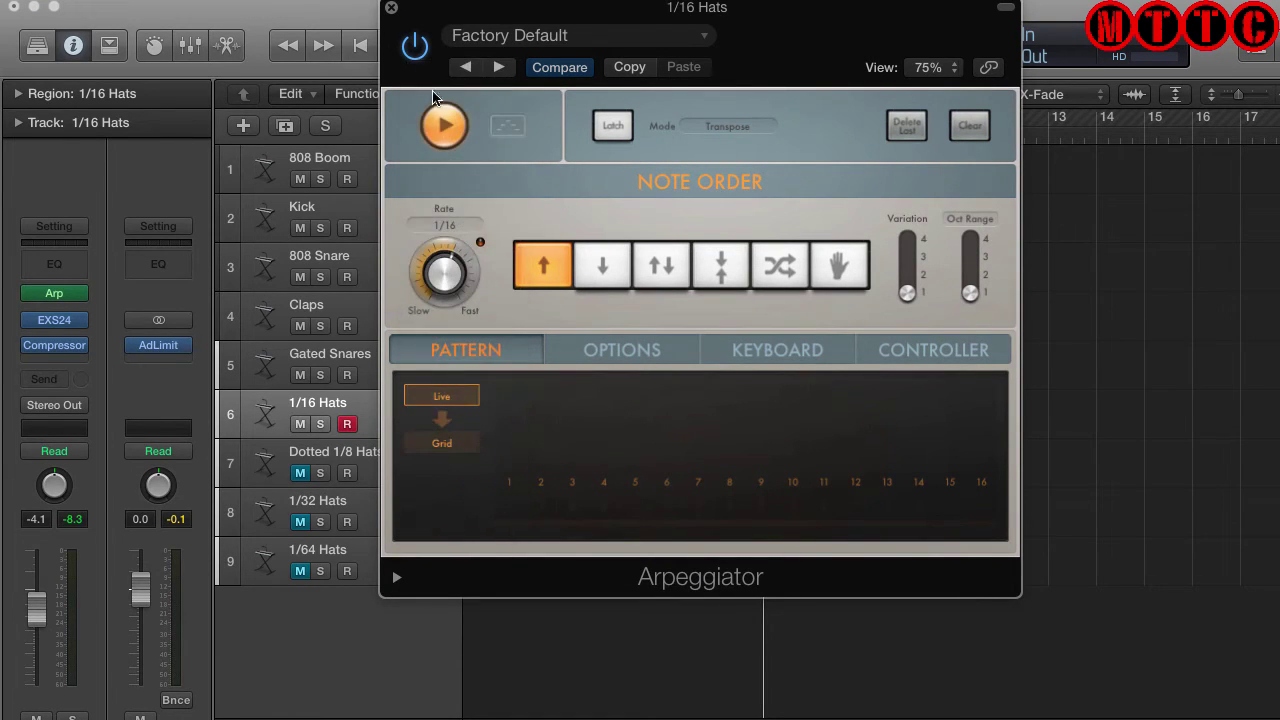
pyautogui.click(391, 9)
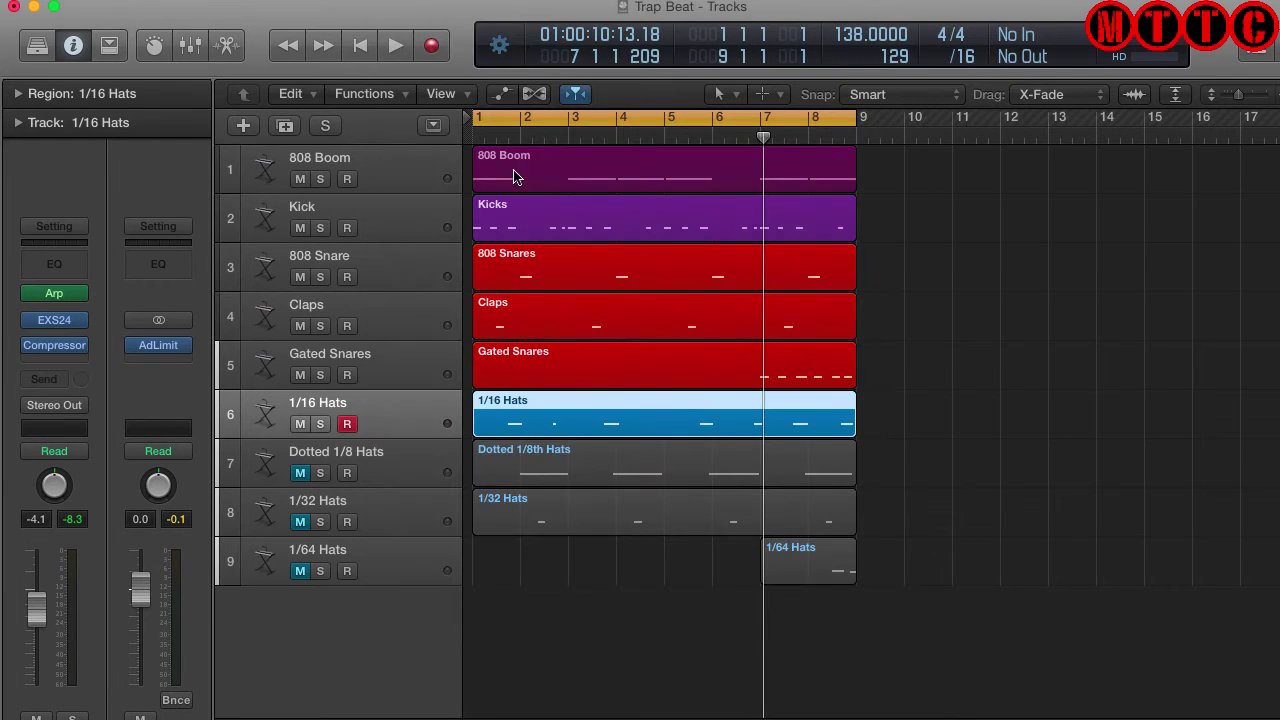
pyautogui.doubleClick(592, 430)
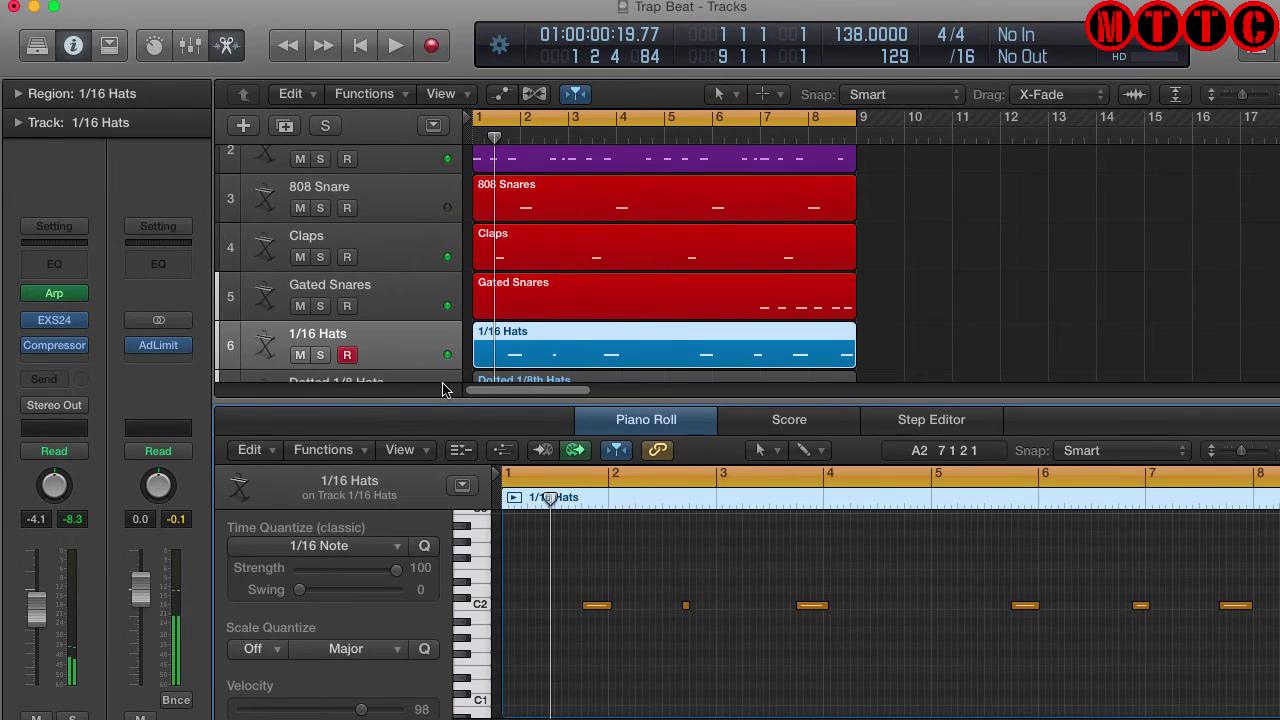
pyautogui.press('e')
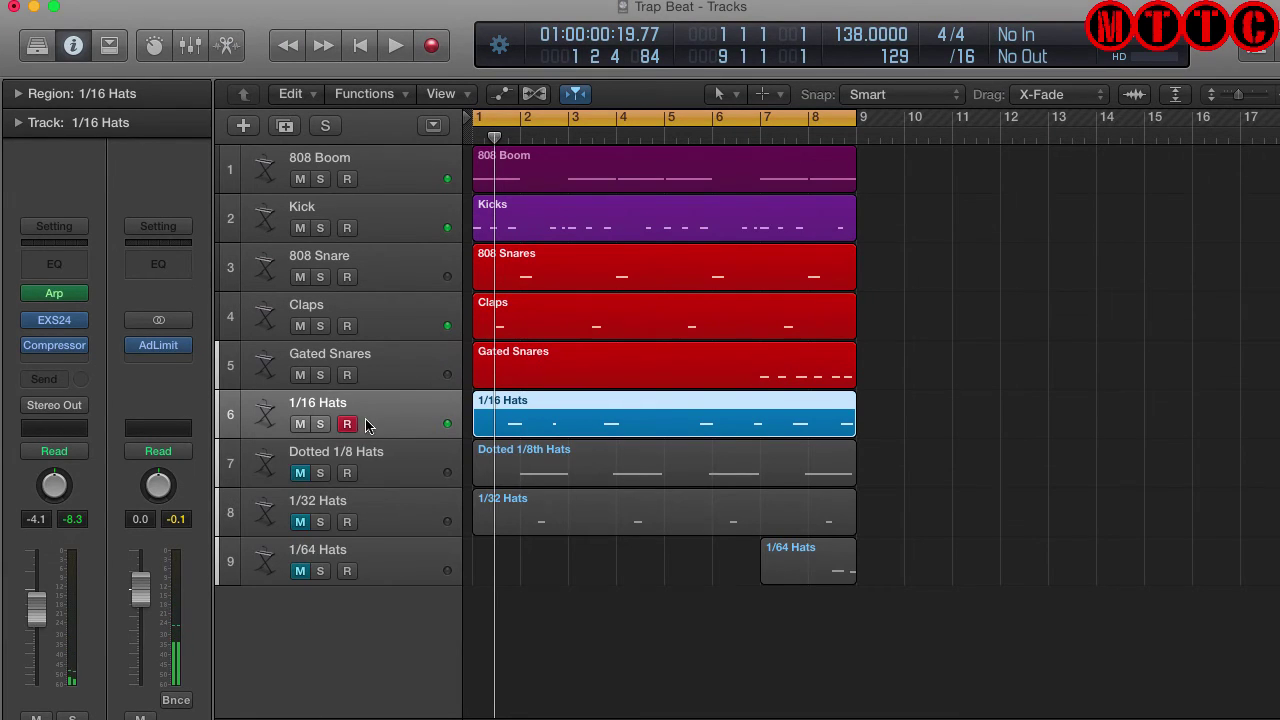
pyautogui.click(299, 473)
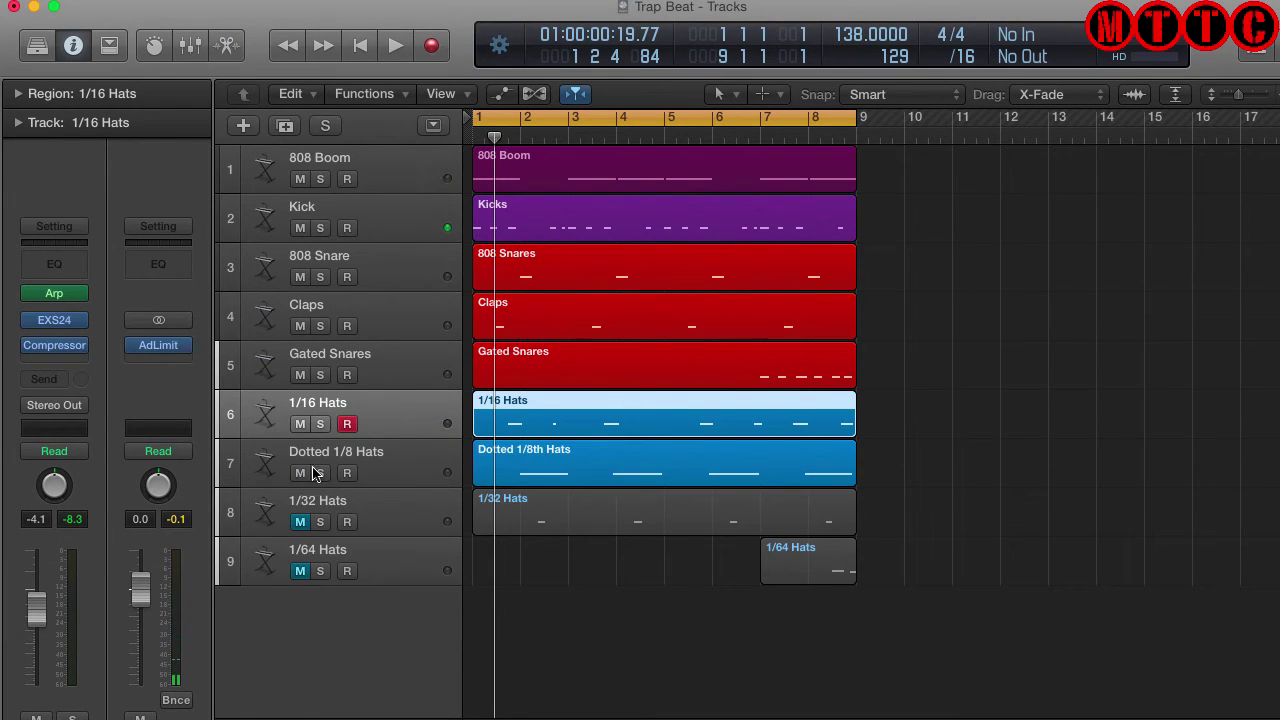
pyautogui.click(413, 467)
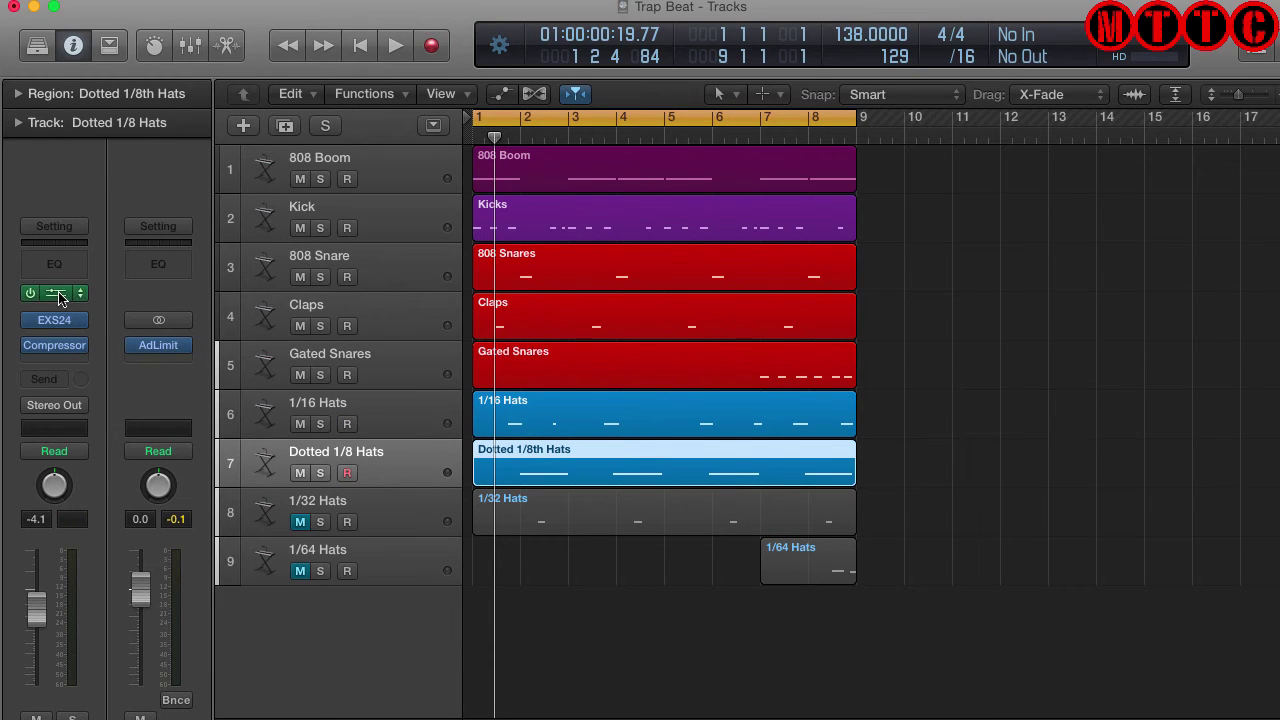
pyautogui.click(58, 295)
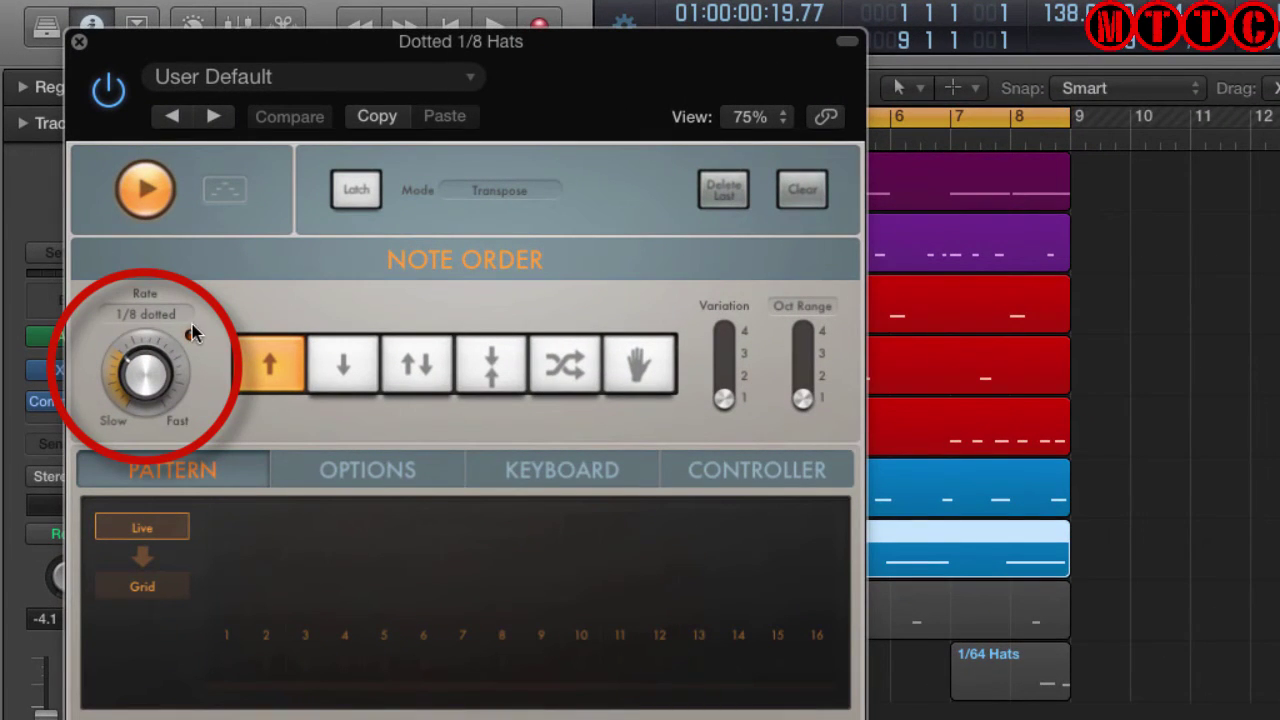
pyautogui.click(80, 44)
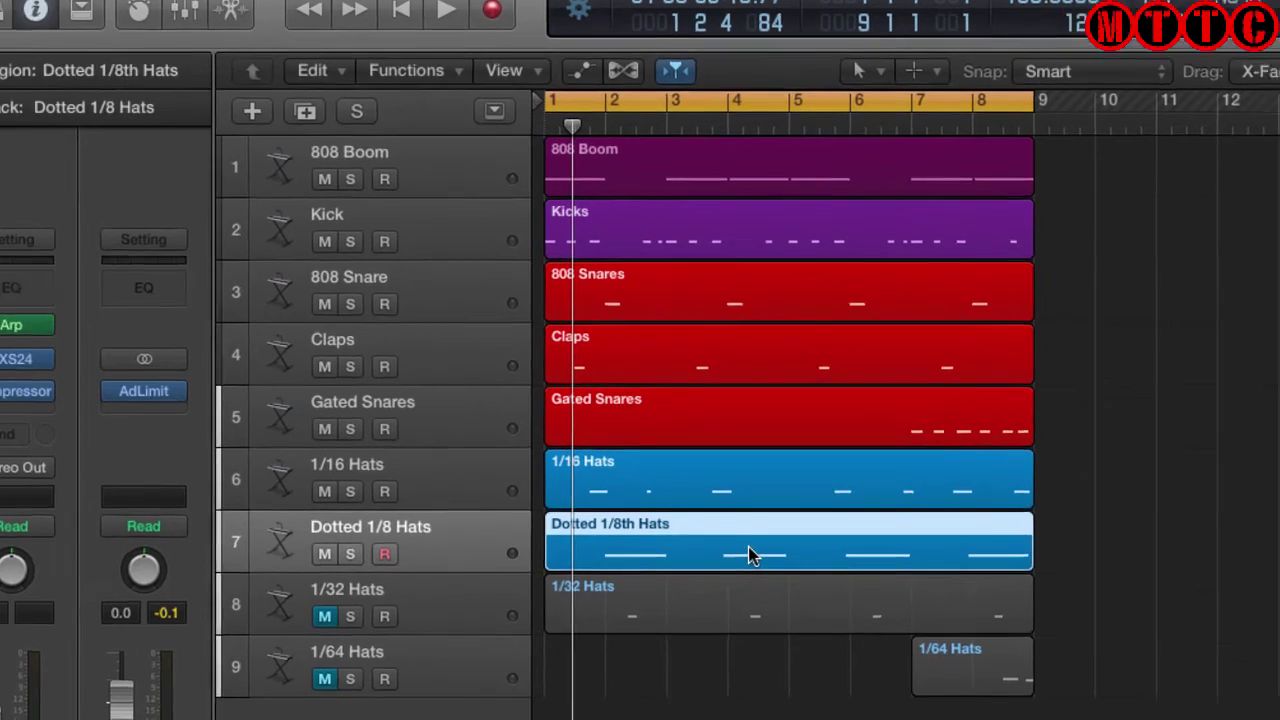
pyautogui.doubleClick(790, 562)
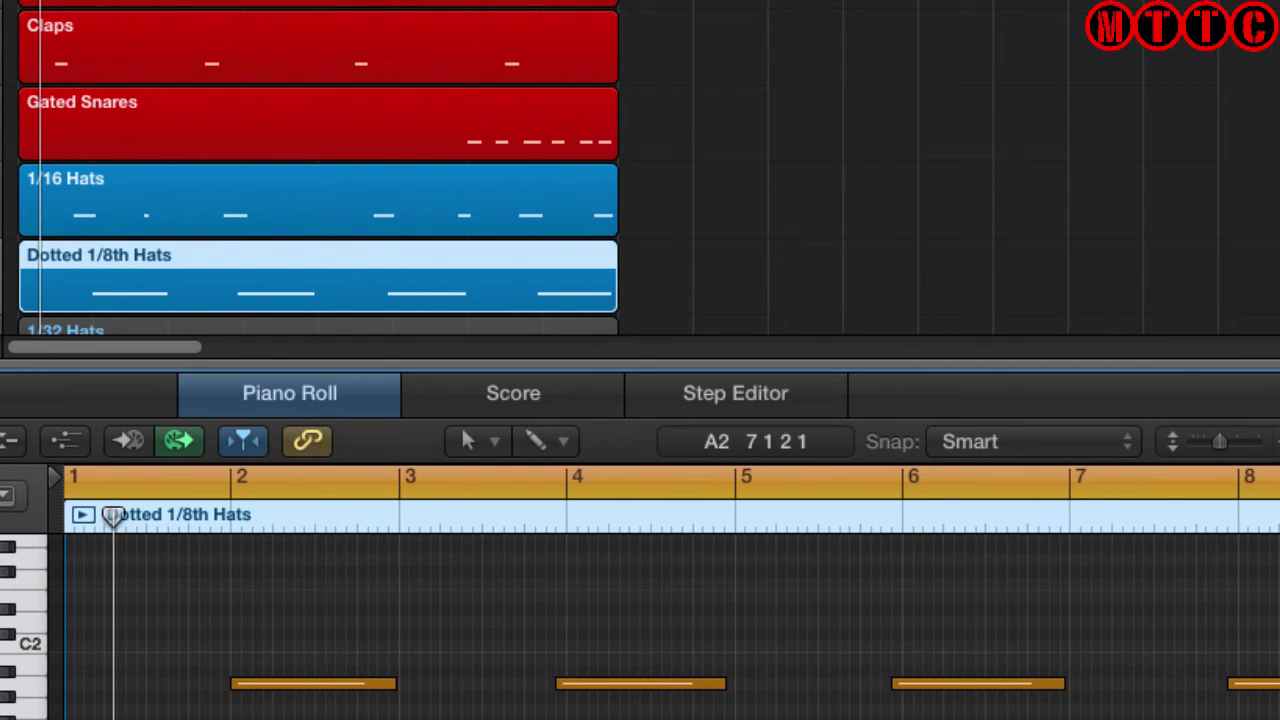
pyautogui.press('e')
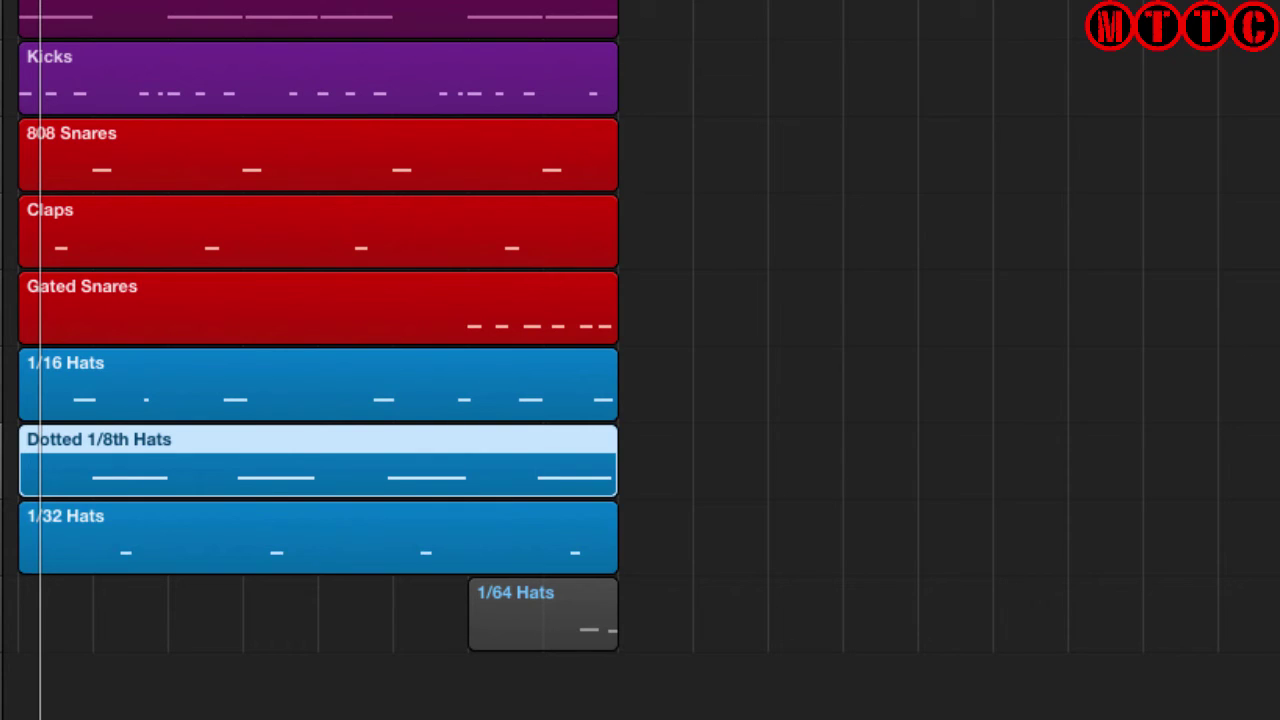
pyautogui.click(300, 537)
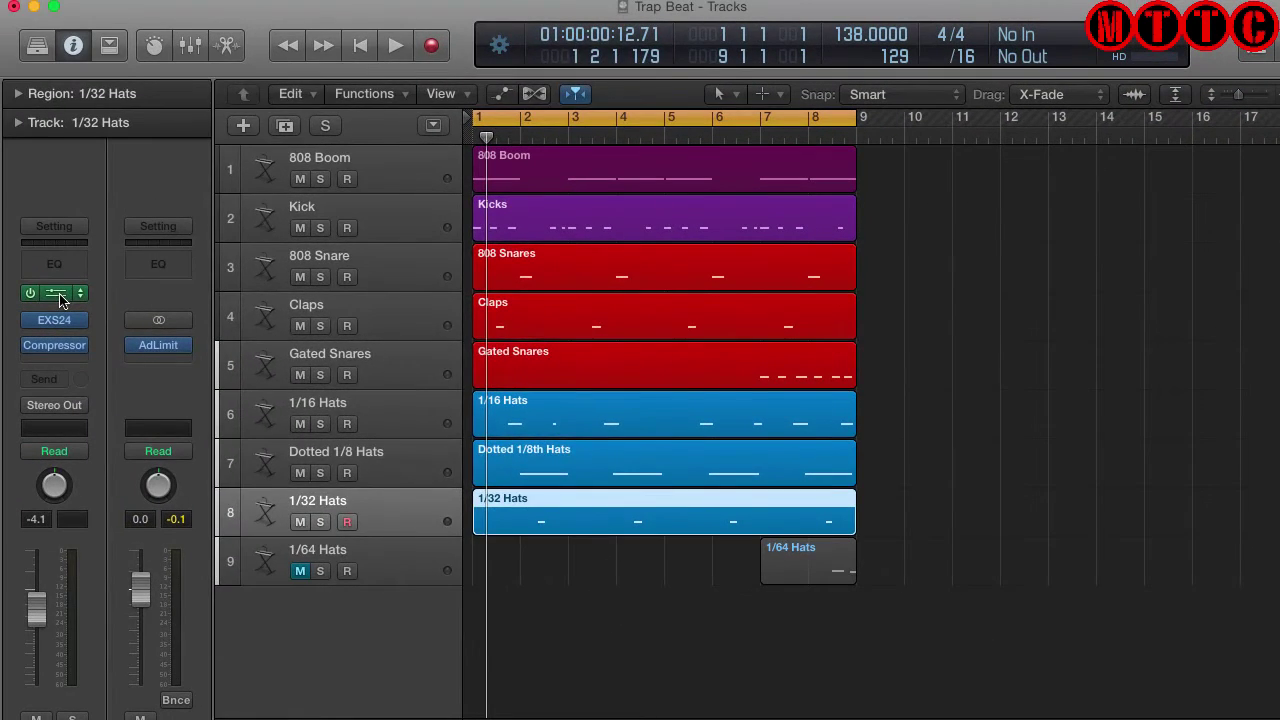
pyautogui.click(56, 293)
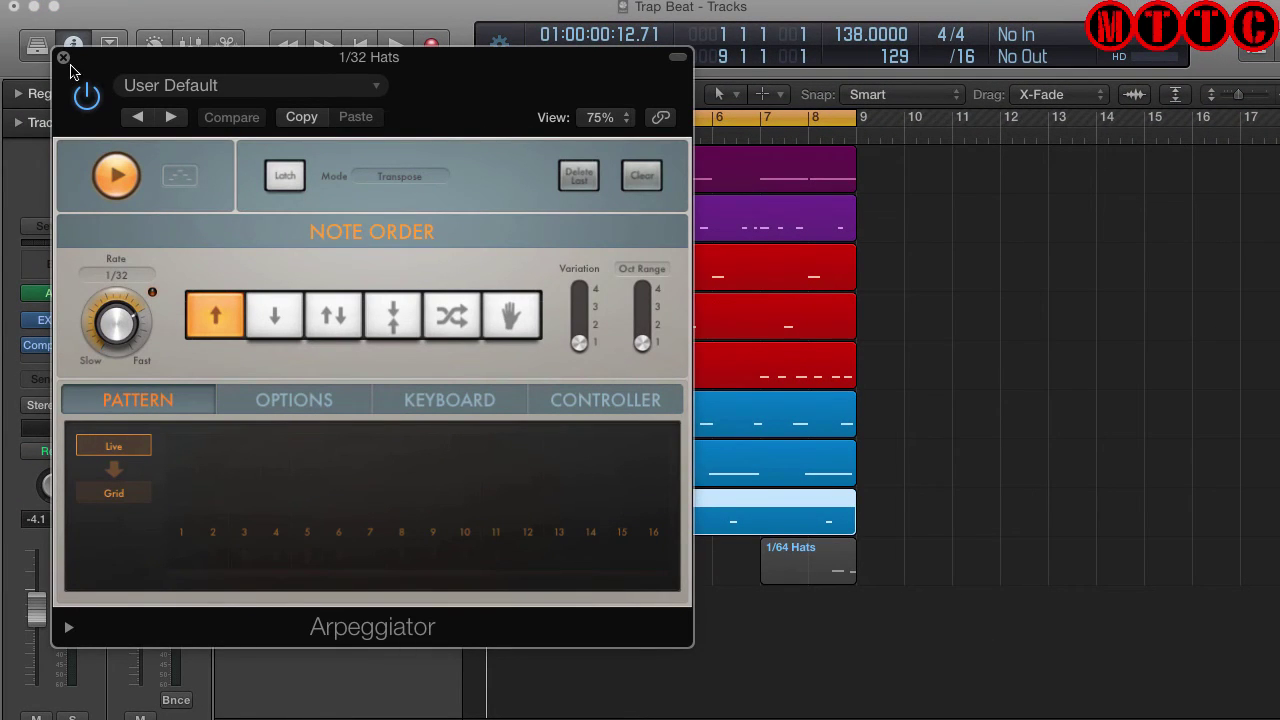
pyautogui.click(63, 57)
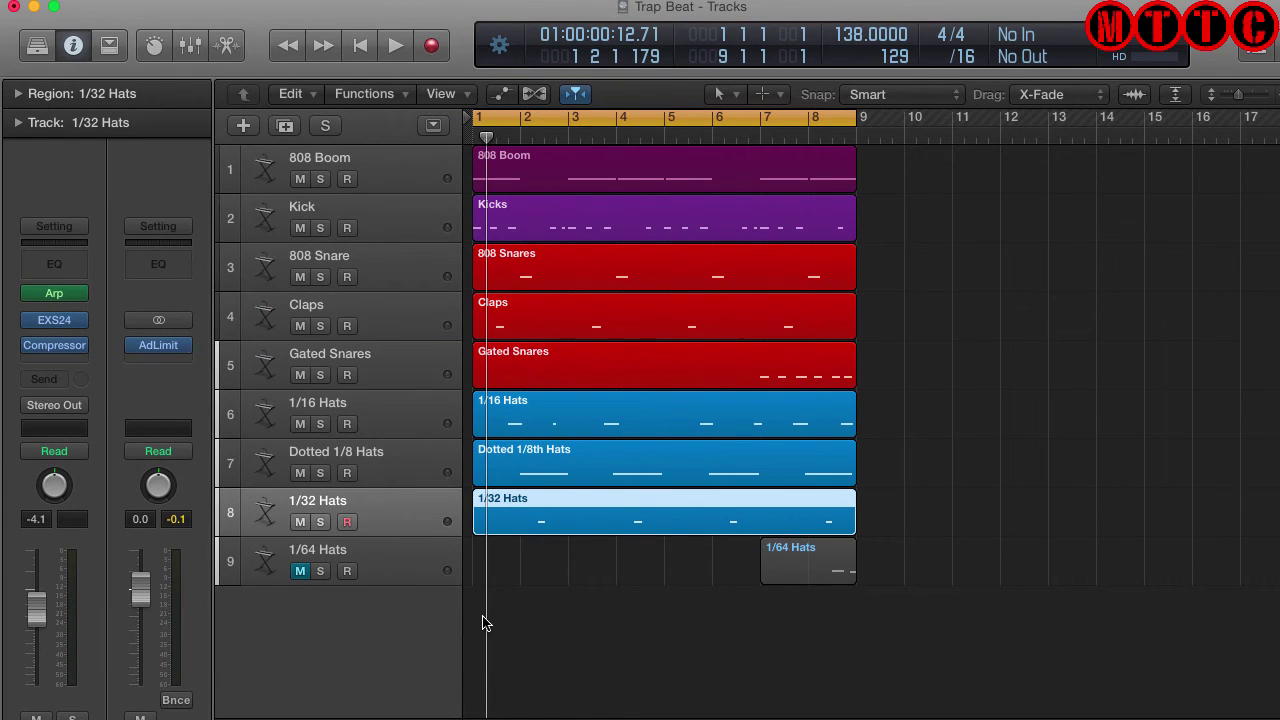
pyautogui.doubleClick(518, 530)
pyautogui.press('space')
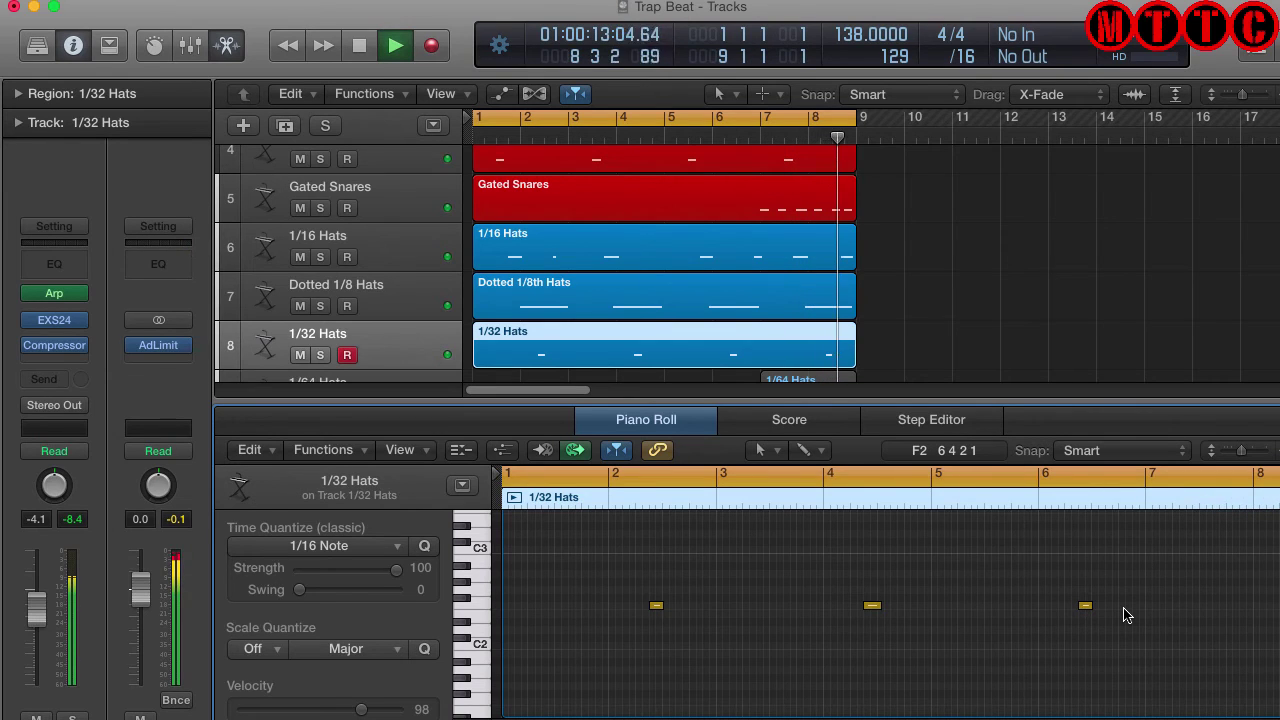
pyautogui.press('space')
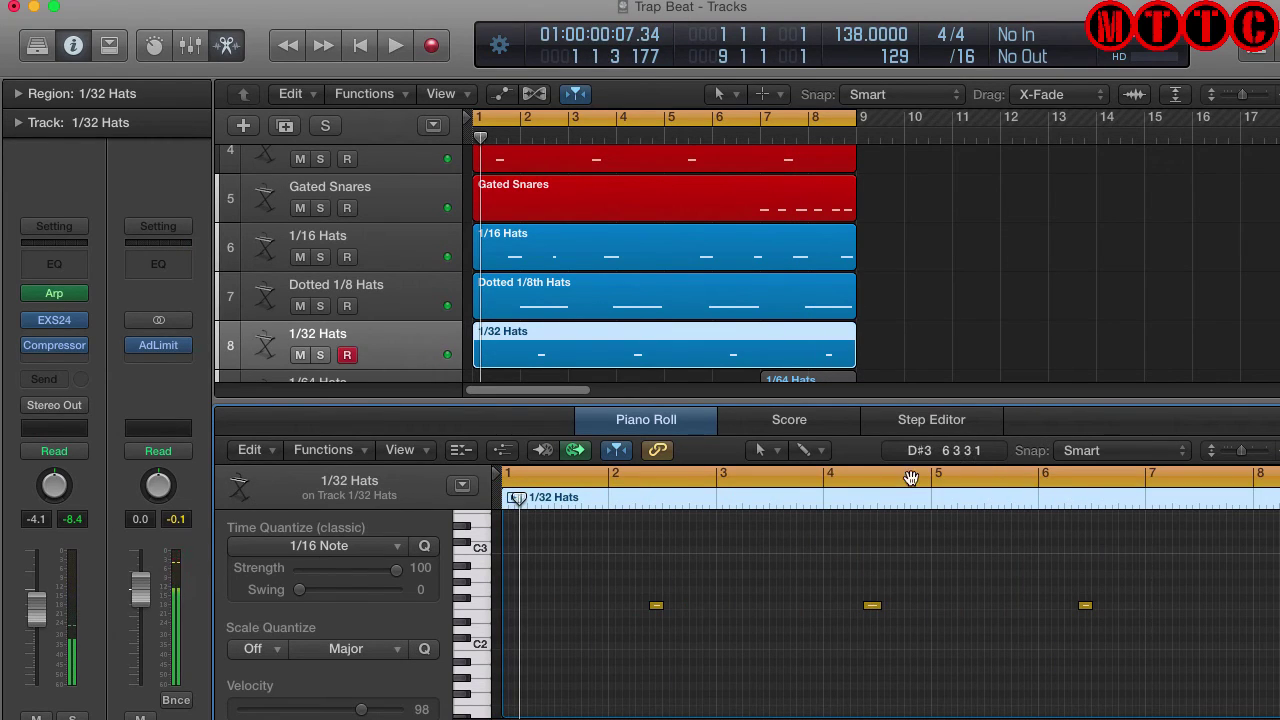
pyautogui.press('e')
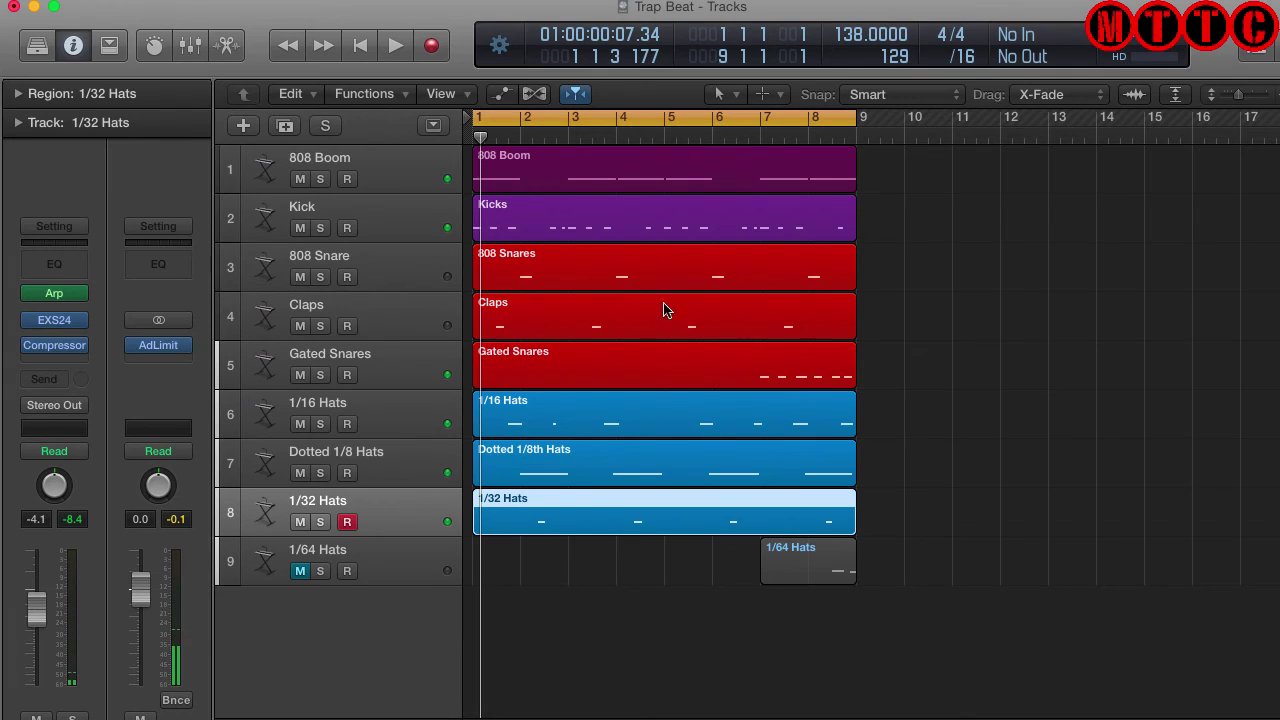
# Unmute the 1/64 Hats track and move the cycle start to bar 5 to loop bars 5–8.
pyautogui.click(300, 571)
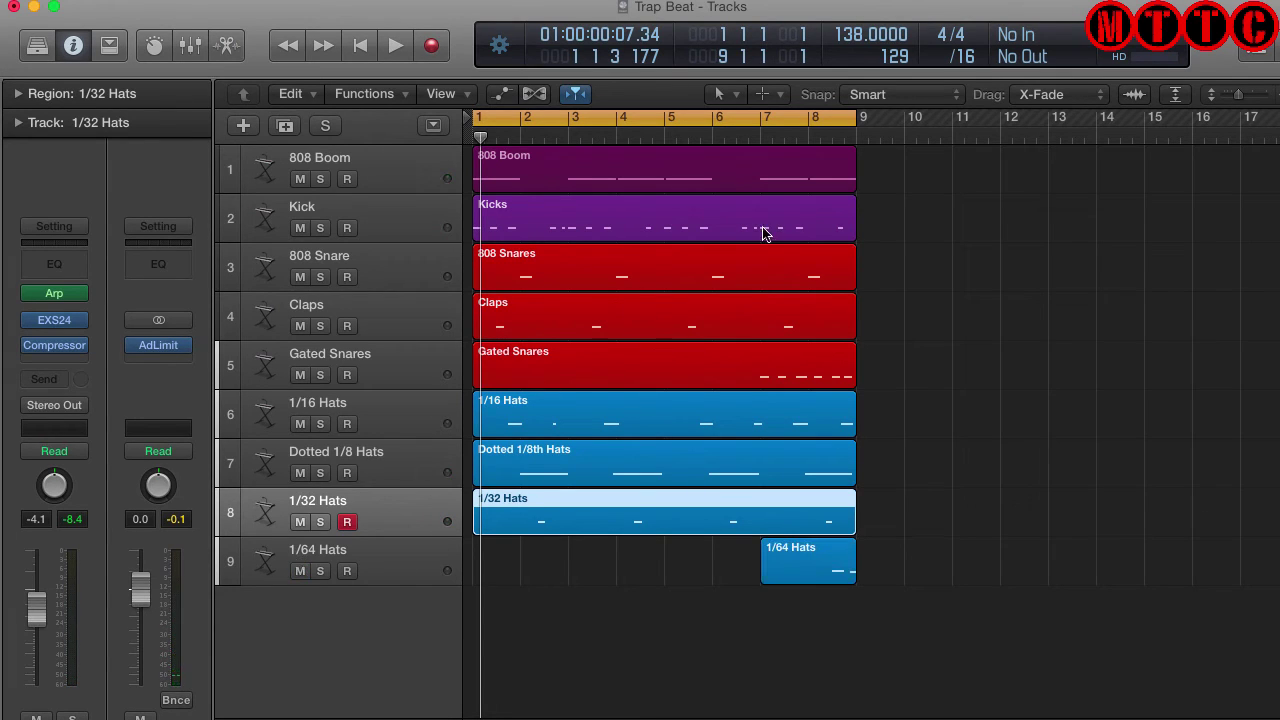
pyautogui.moveTo(475, 117); pyautogui.dragTo(666, 166)
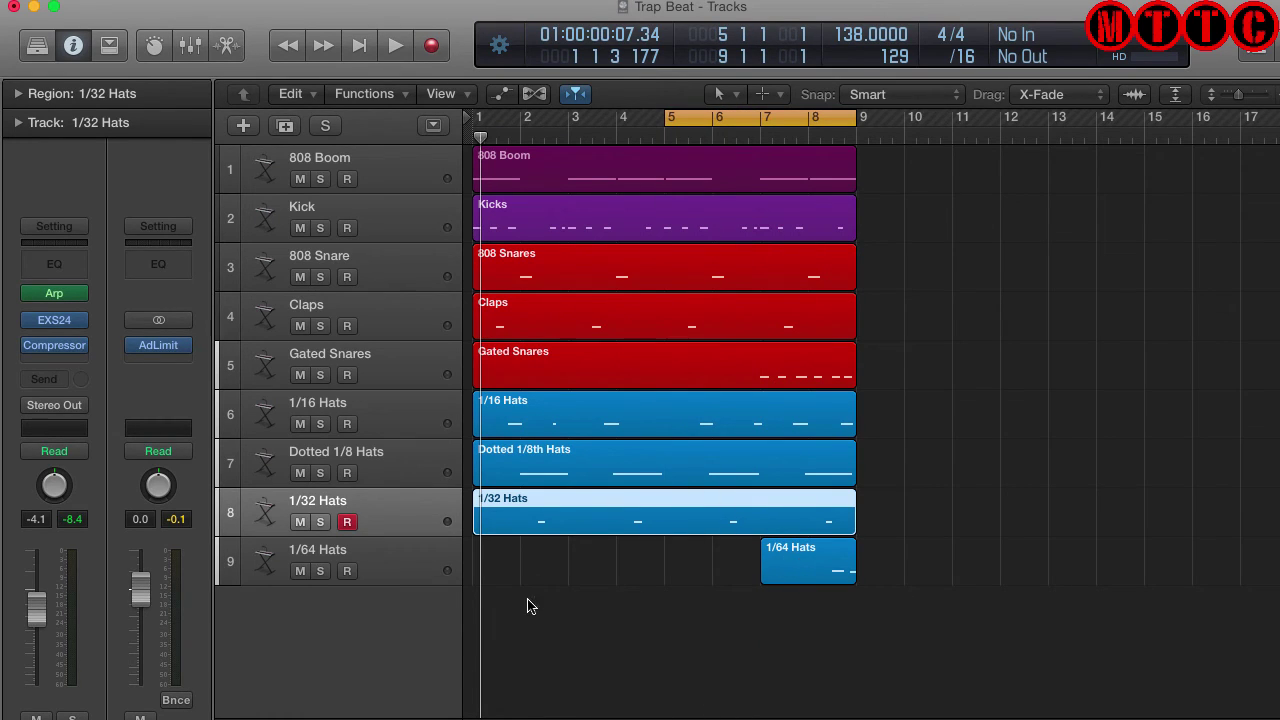
pyautogui.click(384, 552)
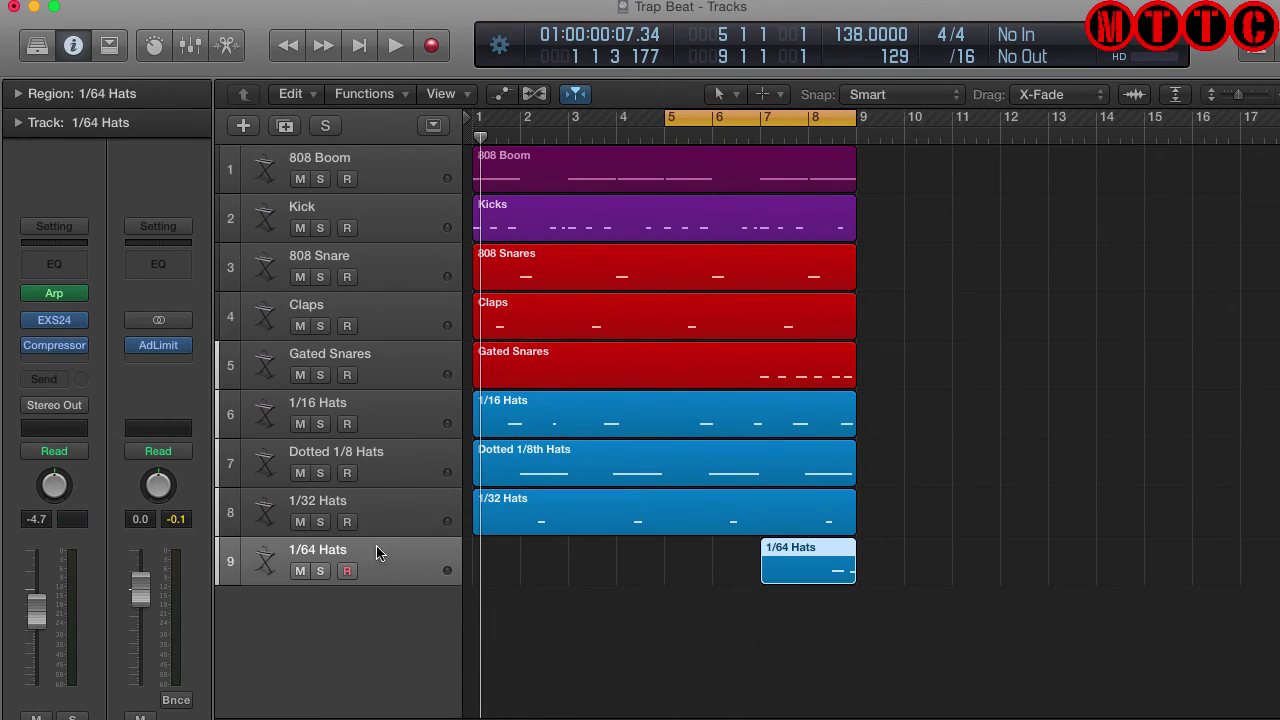
# Check the 1/64 Hats Arpeggiator rate, then open its region in the Piano Roll.
pyautogui.click(58, 300)
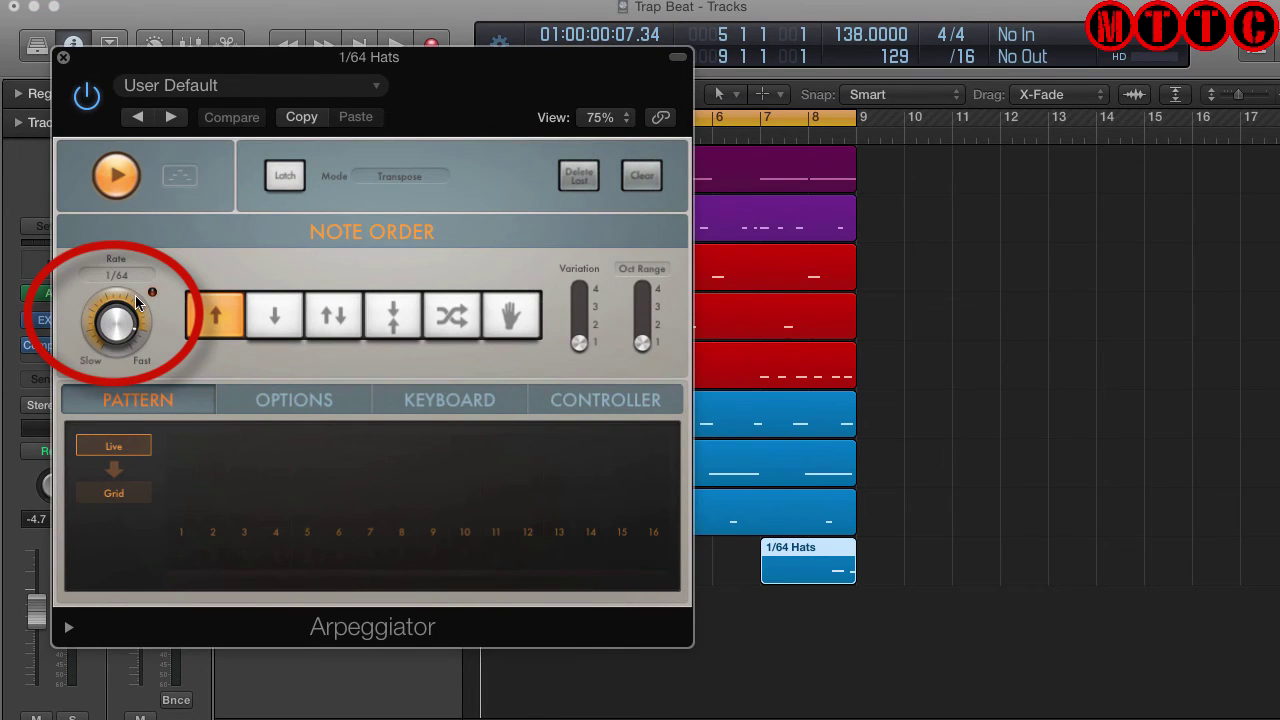
pyautogui.click(63, 57)
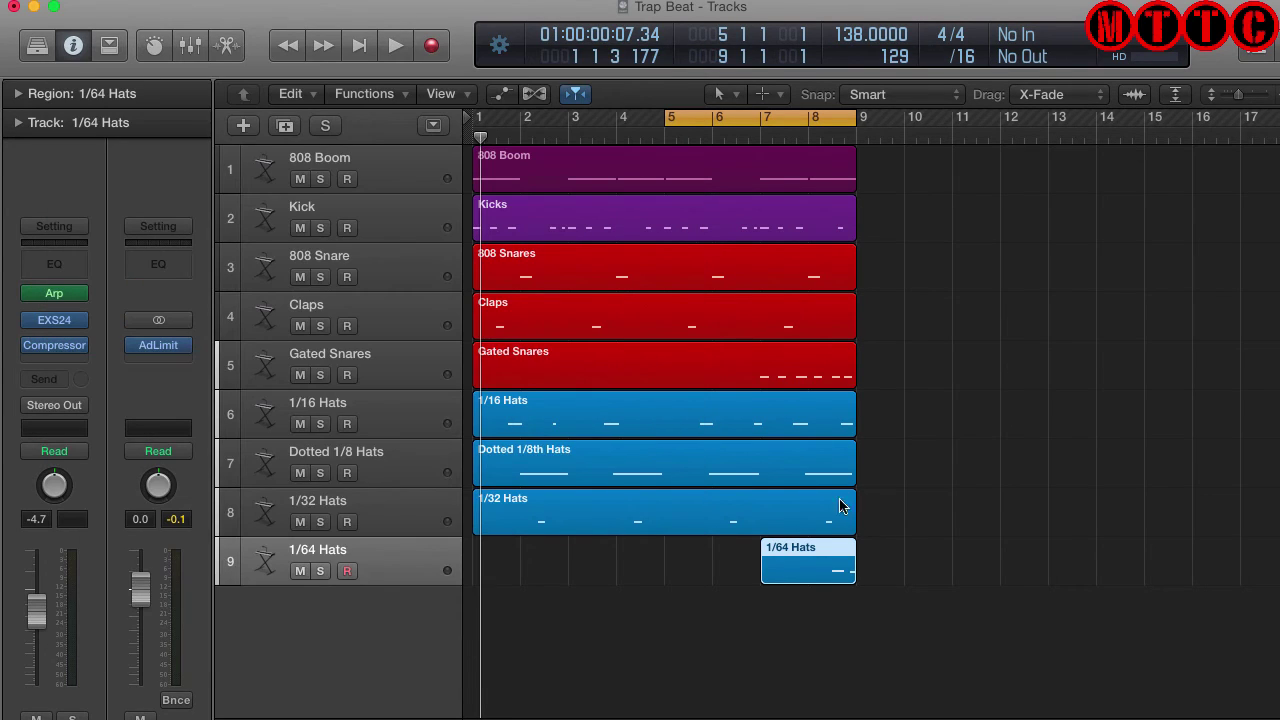
pyautogui.doubleClick(815, 555)
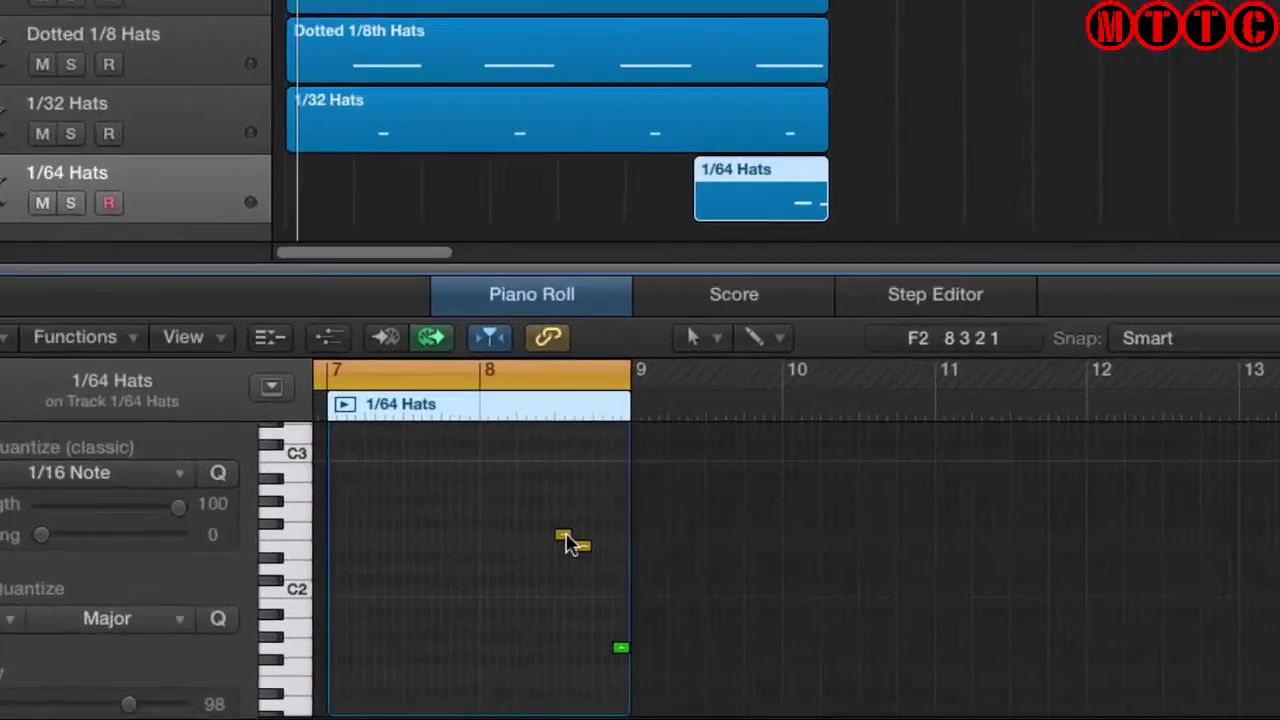
pyautogui.moveTo(665, 592)
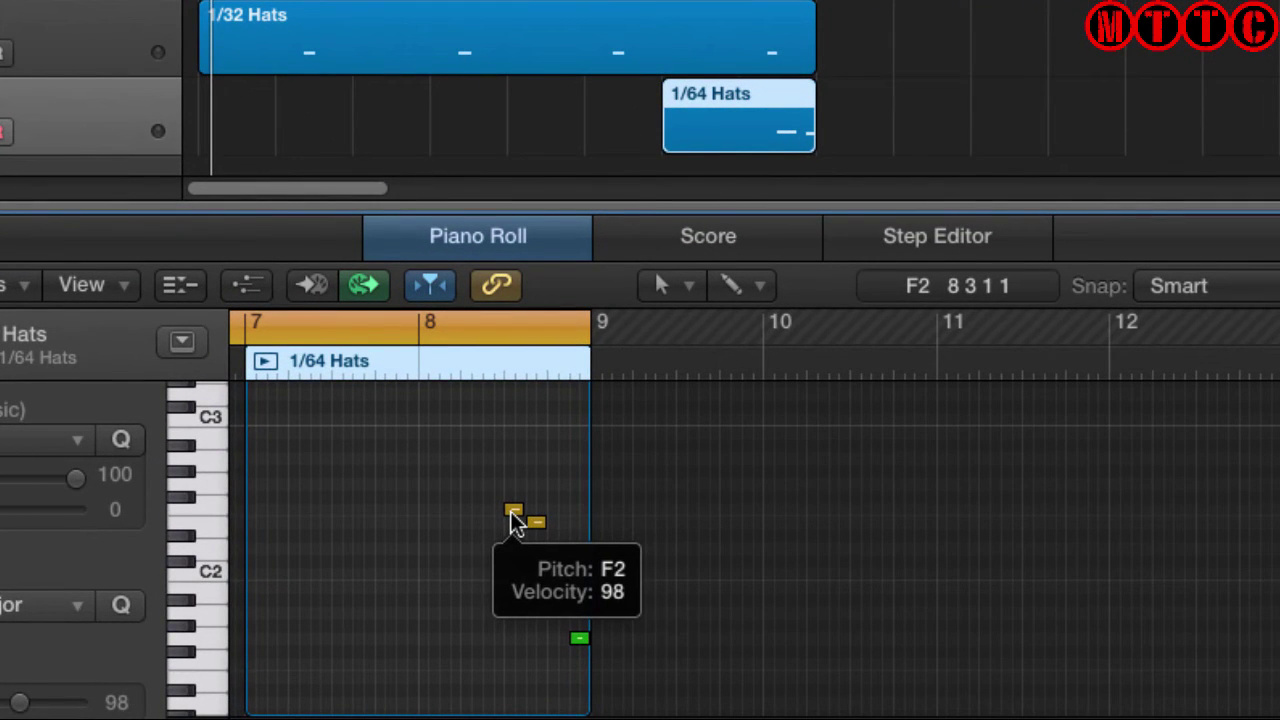
pyautogui.click(511, 512)
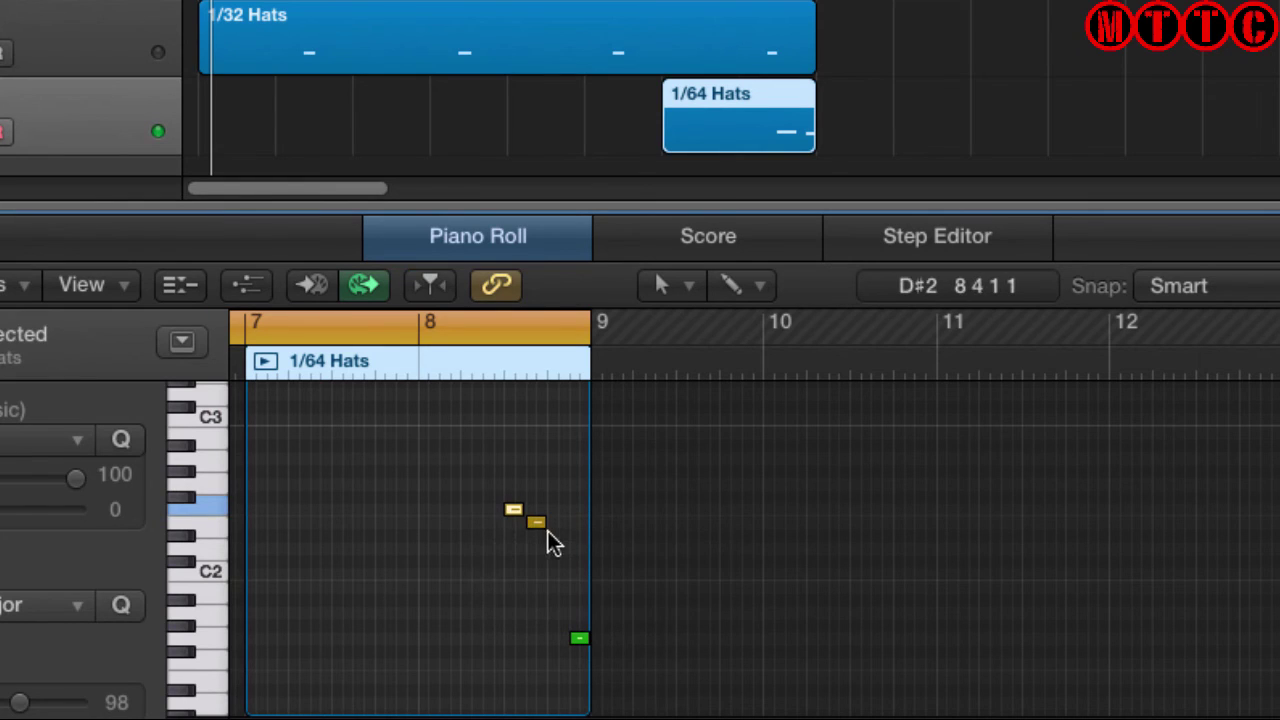
pyautogui.click(535, 528)
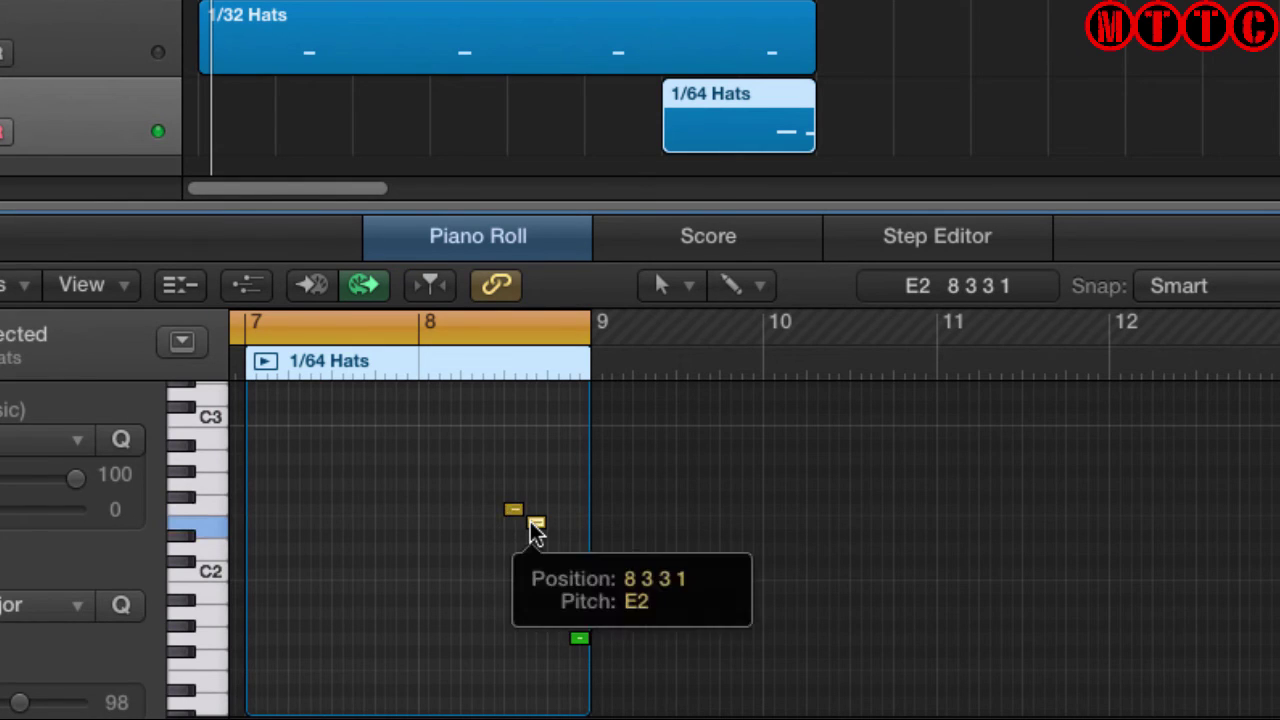
pyautogui.click(580, 641)
pyautogui.click(581, 642)
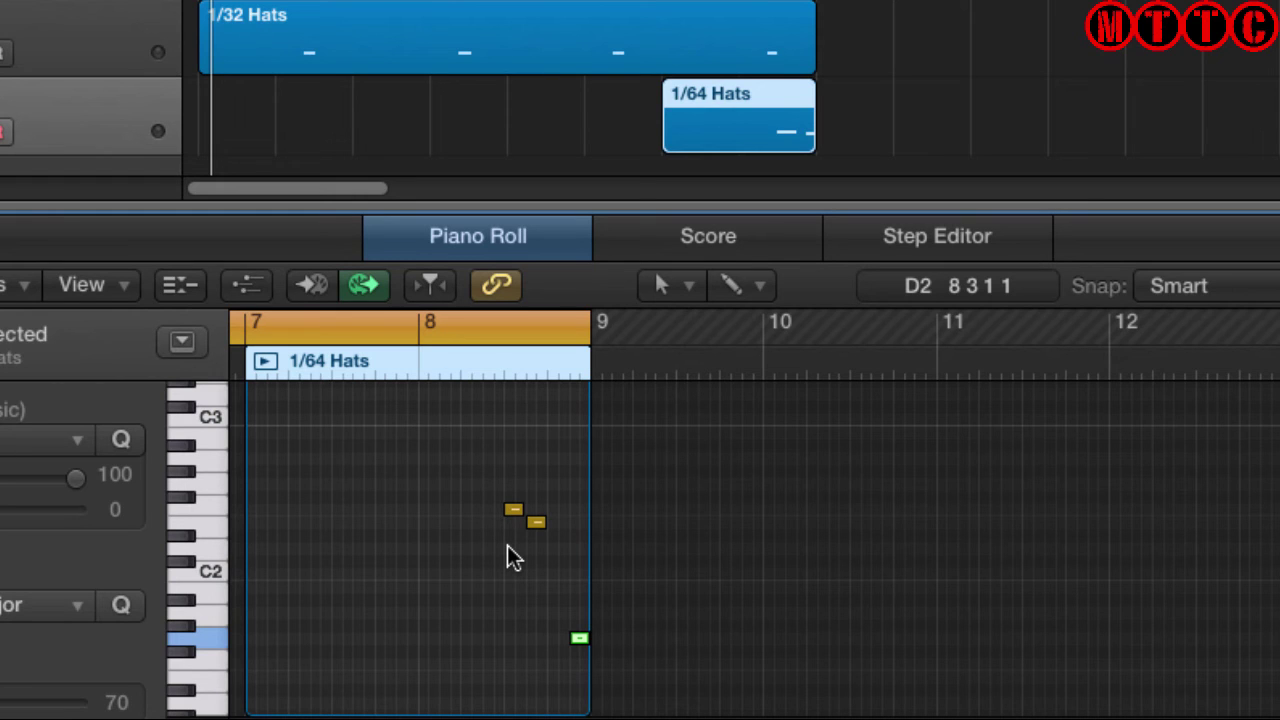
pyautogui.press('space')
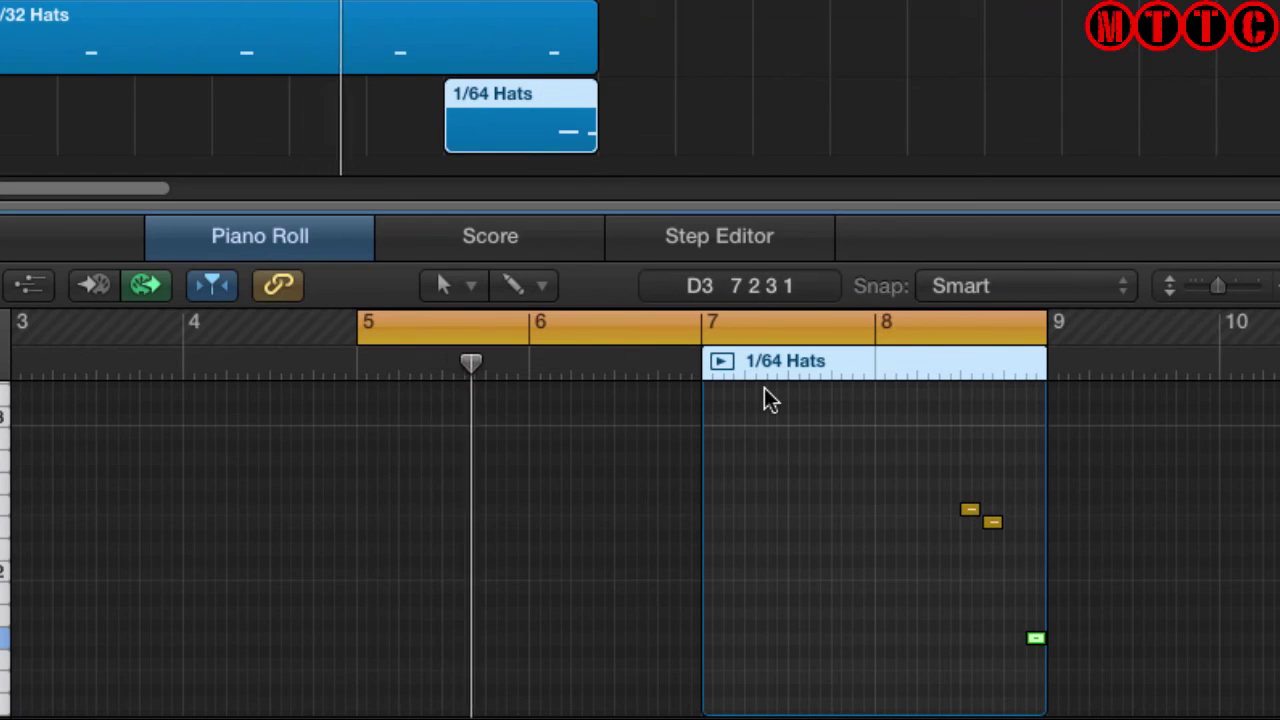
pyautogui.press('space')
pyautogui.press('super+Right')
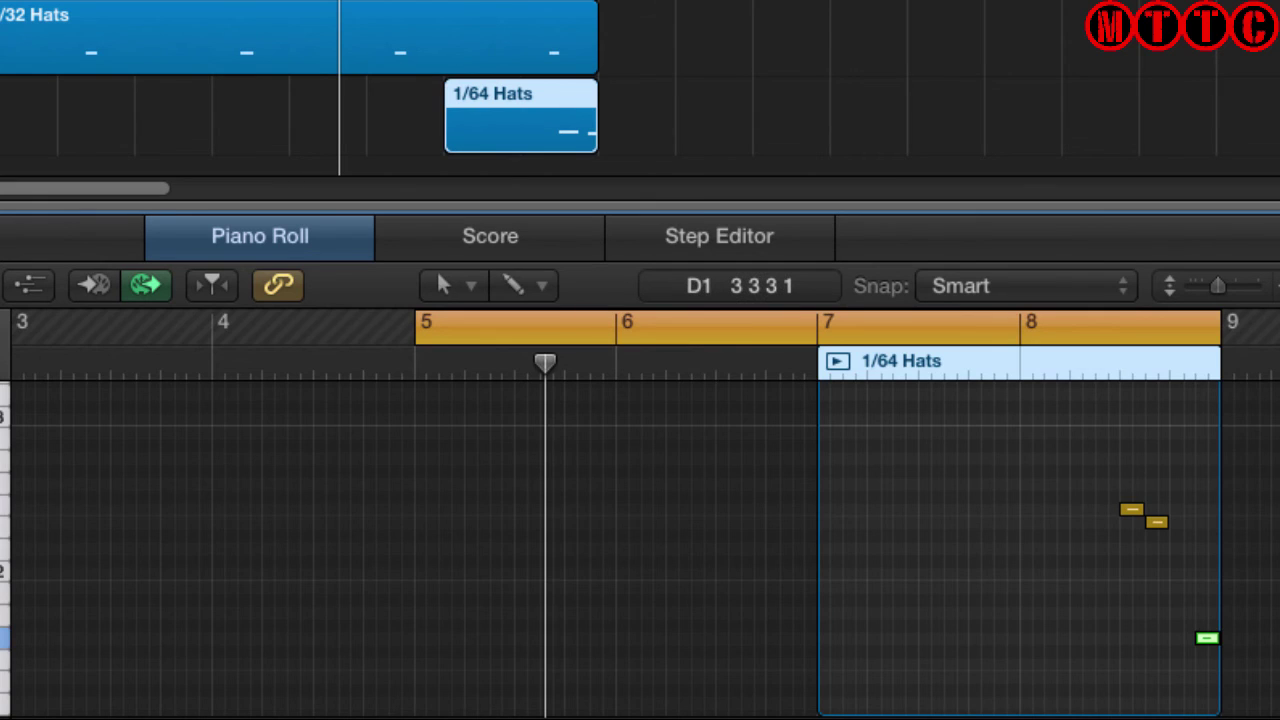
pyautogui.hscroll(10, 640, 513)
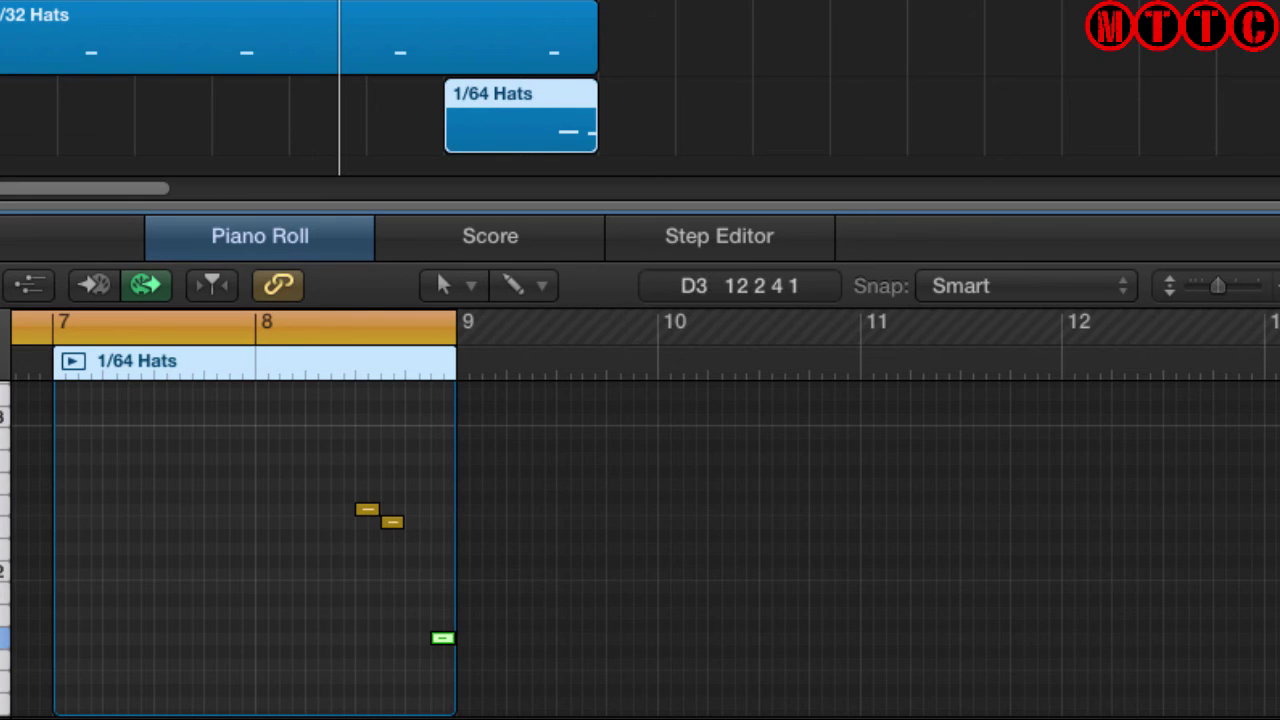
pyautogui.press('space')
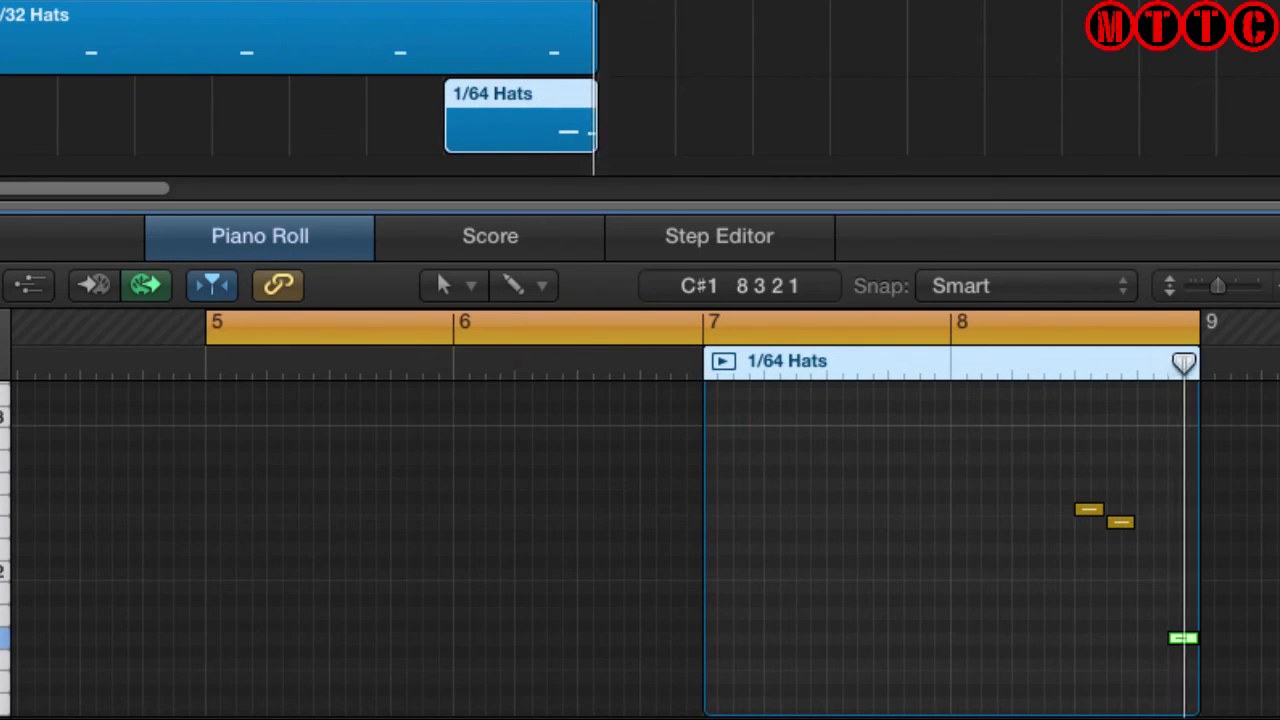
pyautogui.press('space')
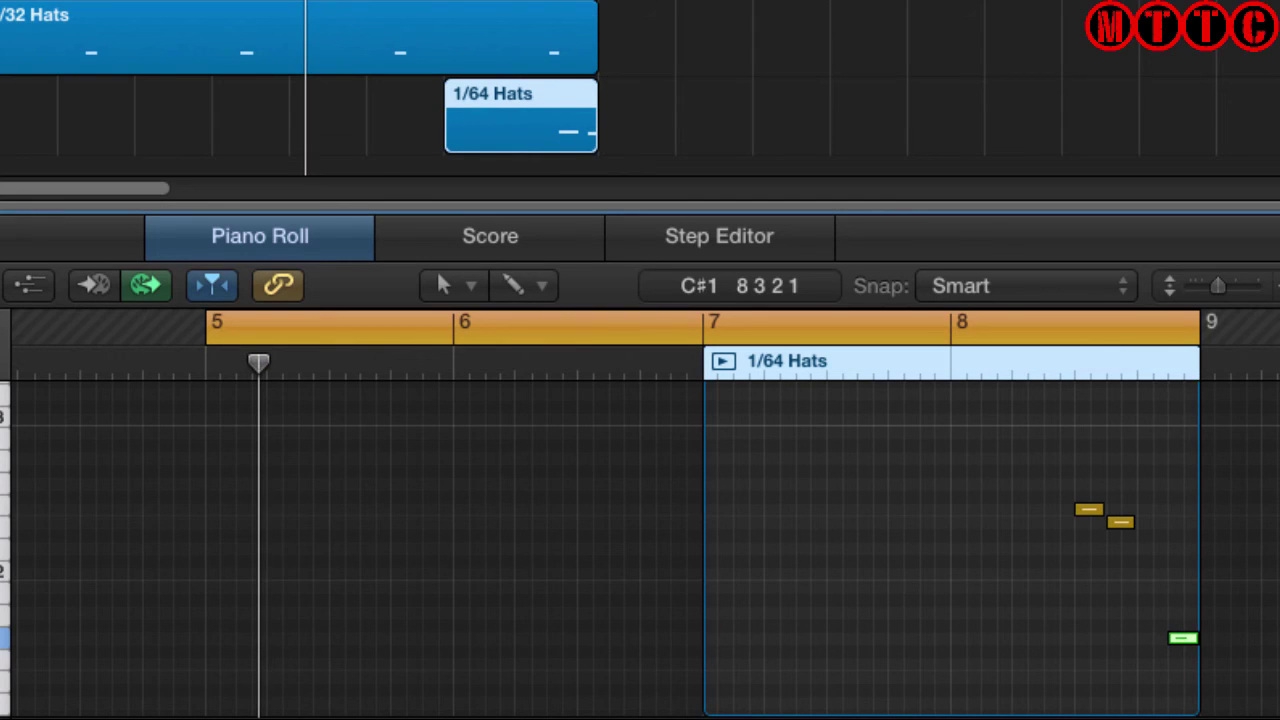